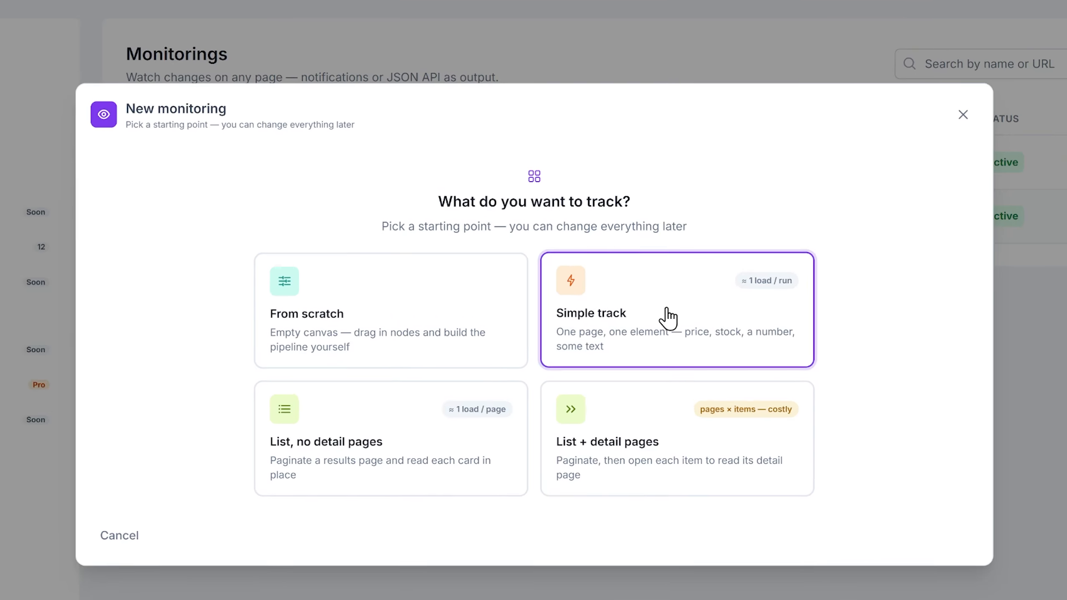
# Start a Simple track monitoring of the competitor's iPhone 17 Pro page, named 'shop.competitor.com: iphone 17 pro custom name'.
pyautogui.click(684, 311)
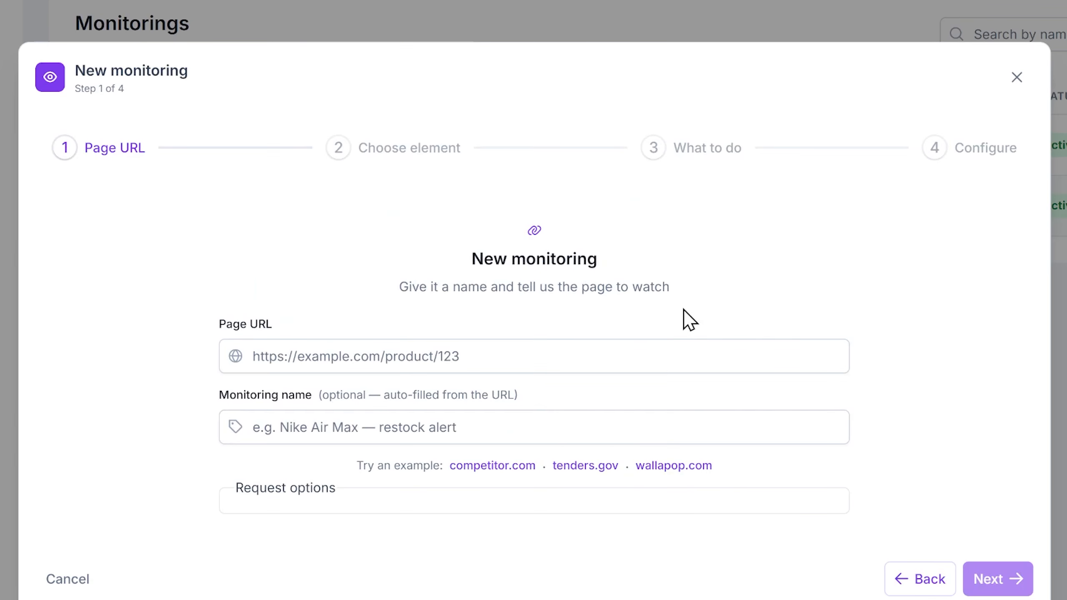
pyautogui.click(541, 354)
pyautogui.write('https://shop.competitor.com/iphone-17-pro')
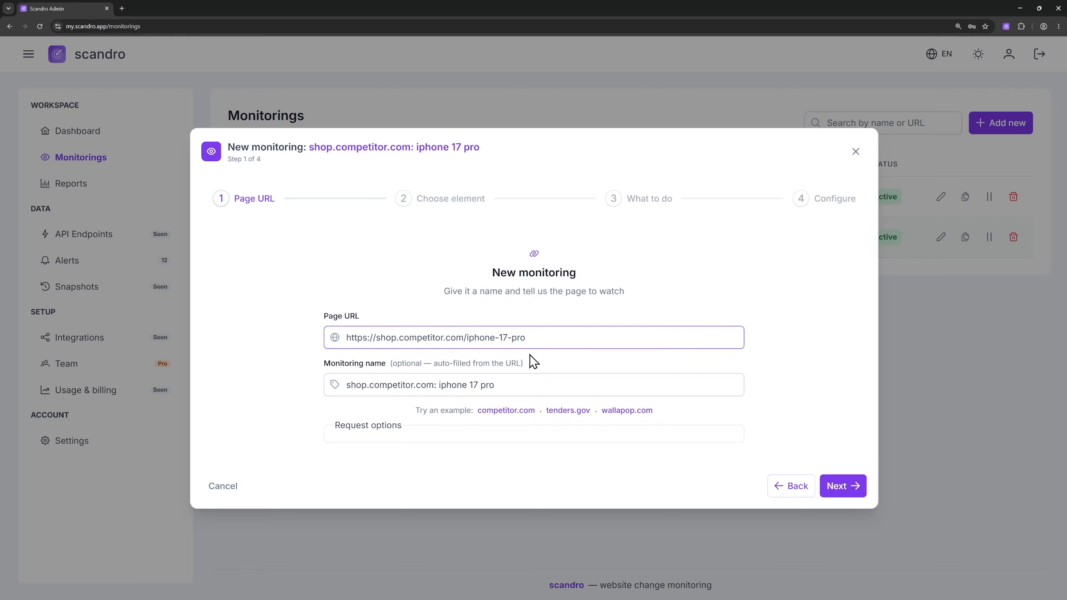
pyautogui.click(532, 382)
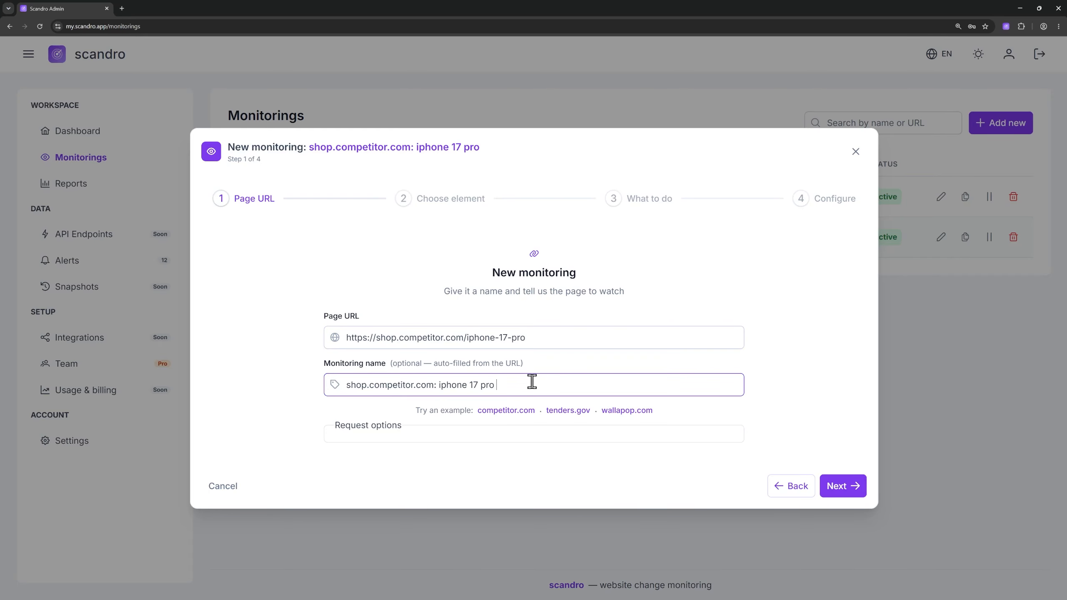
pyautogui.write('custom name')
pyautogui.click(832, 487)
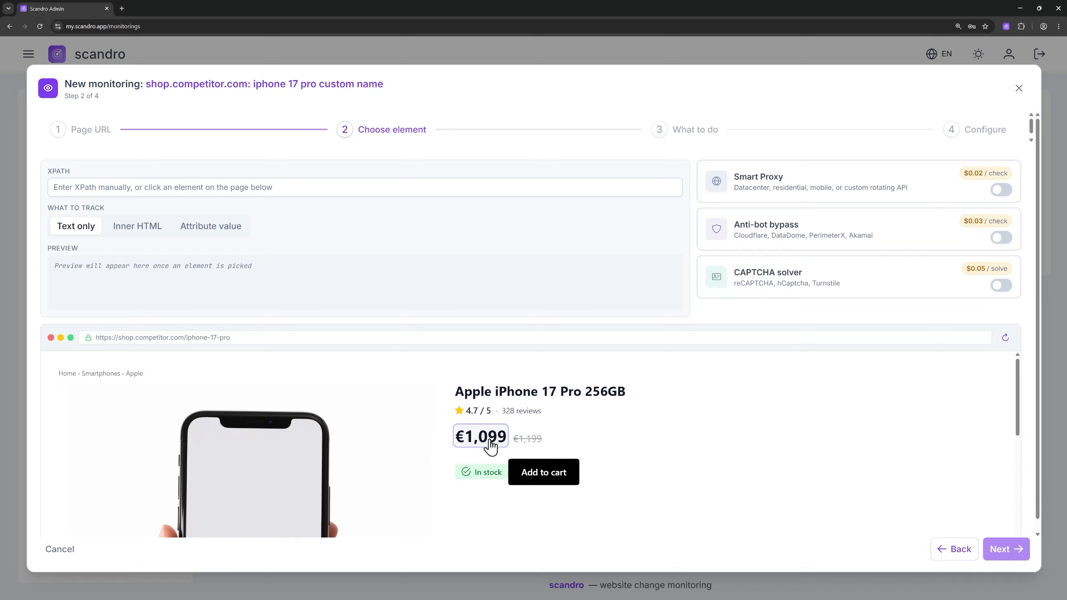
# Track the €1,099 price with Smart Proxy, Anti-bot bypass and CAPTCHA solver switched on.
pyautogui.click(487, 436)
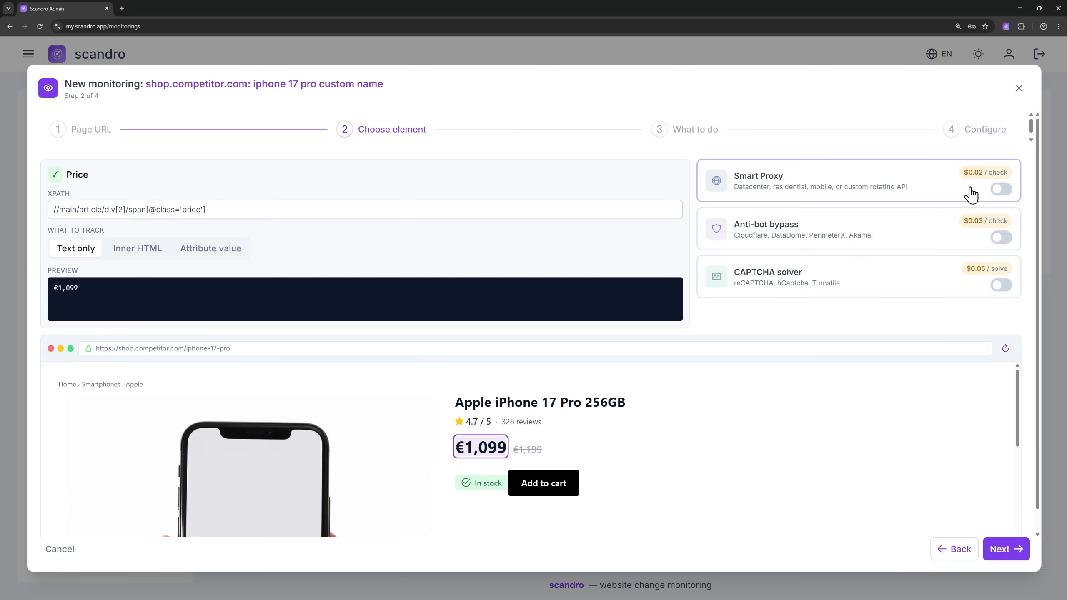
pyautogui.click(1000, 191)
pyautogui.click(1000, 236)
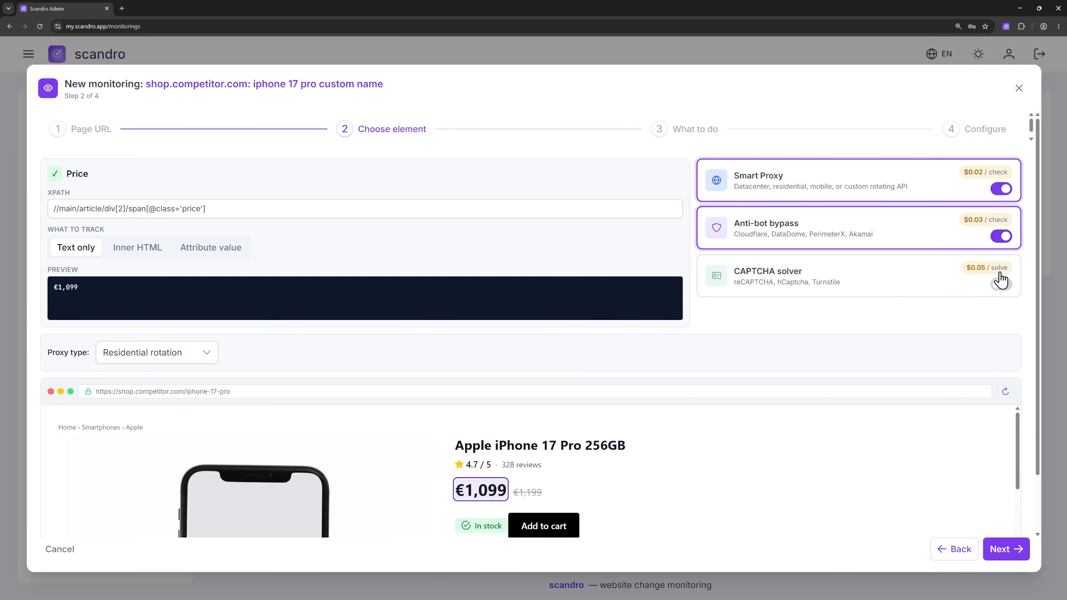
pyautogui.click(1002, 284)
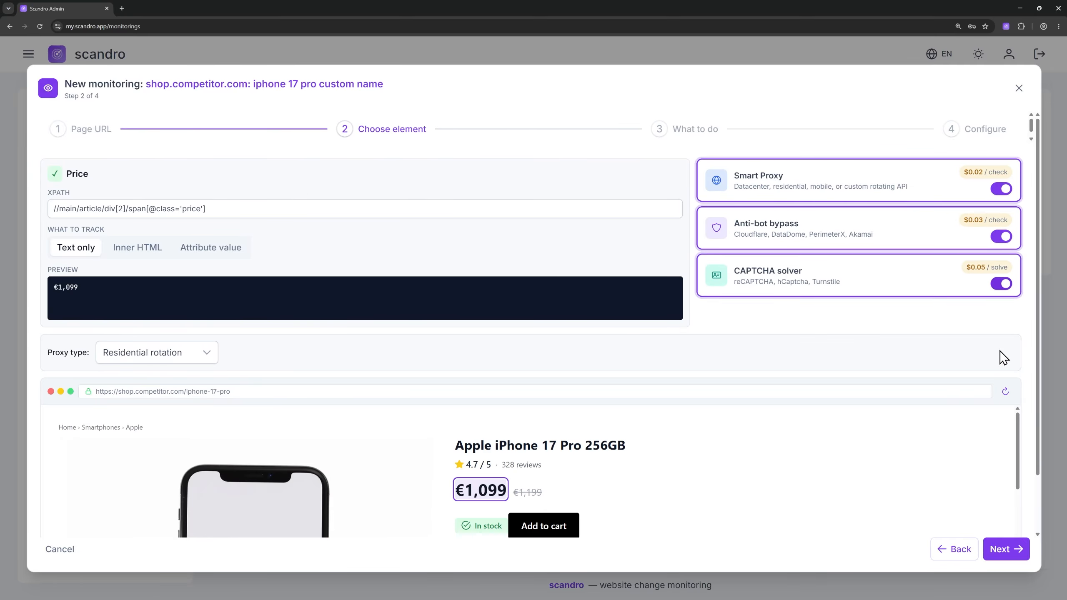
pyautogui.click(1010, 549)
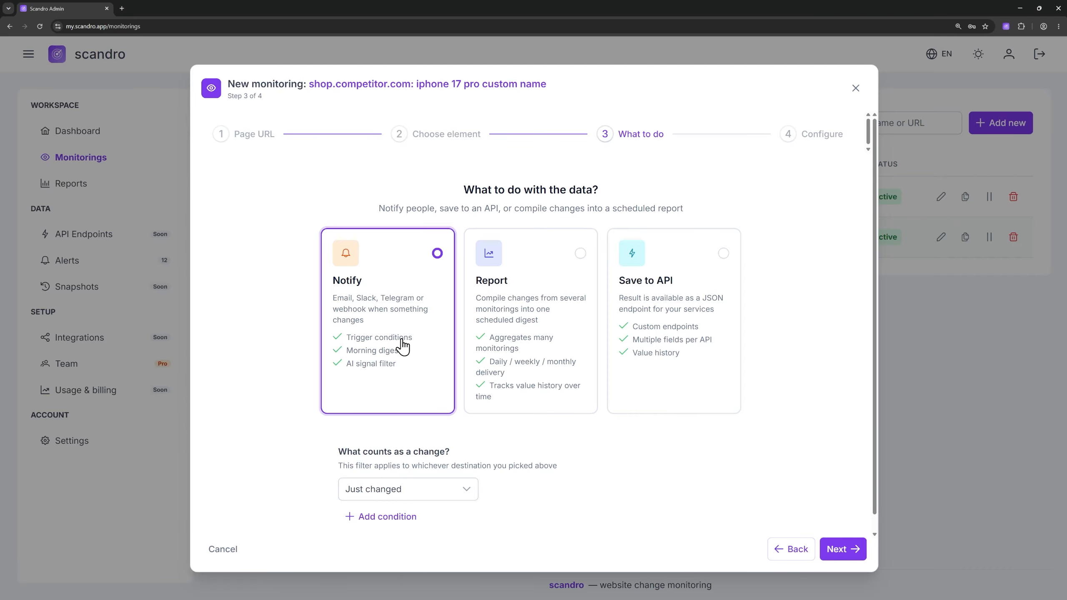
# Set the change condition to Number less than 1000 and choose Notify as the data destination.
pyautogui.click(512, 343)
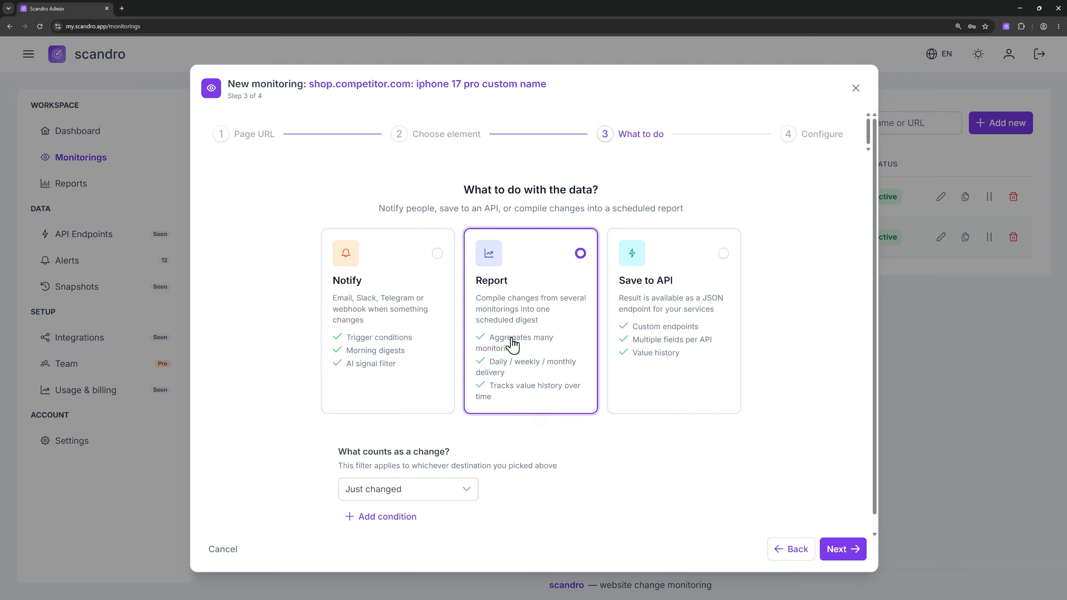
pyautogui.click(688, 346)
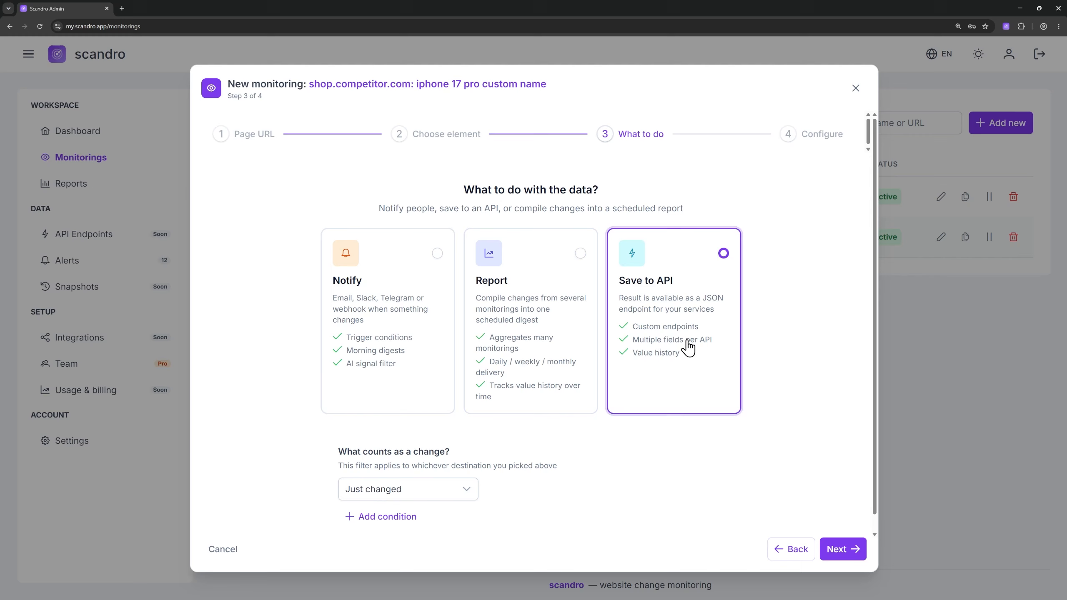
pyautogui.click(466, 495)
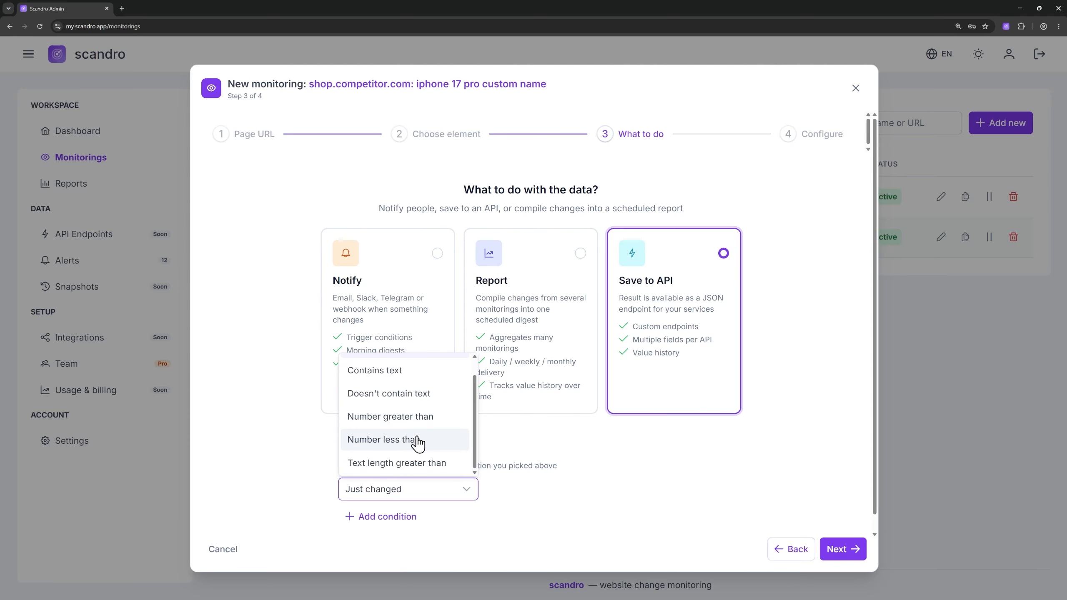
pyautogui.click(418, 441)
pyautogui.click(507, 489)
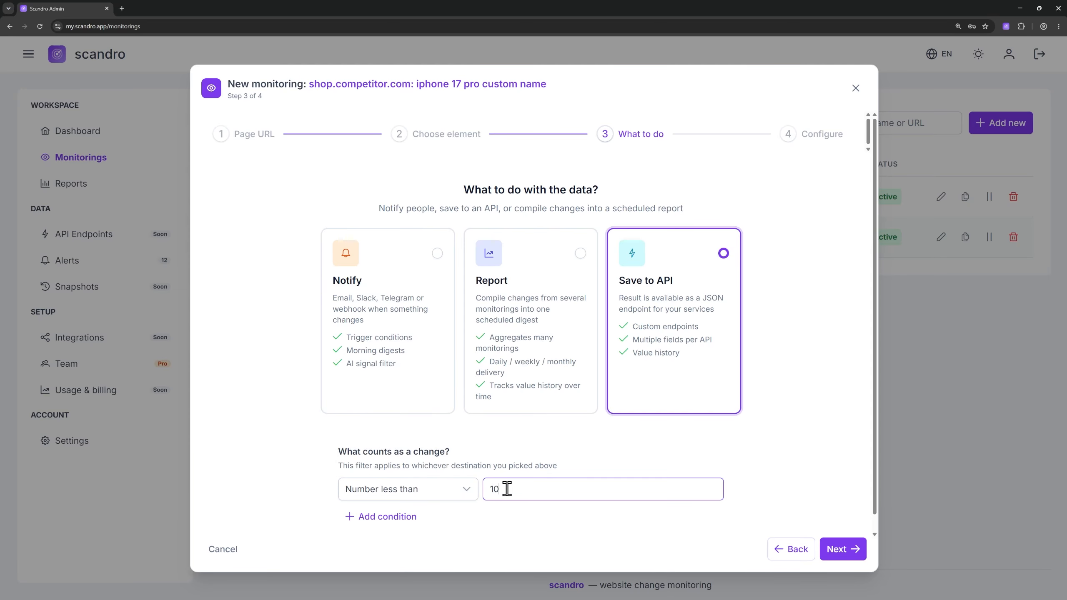
pyautogui.write('1000')
pyautogui.click(543, 534)
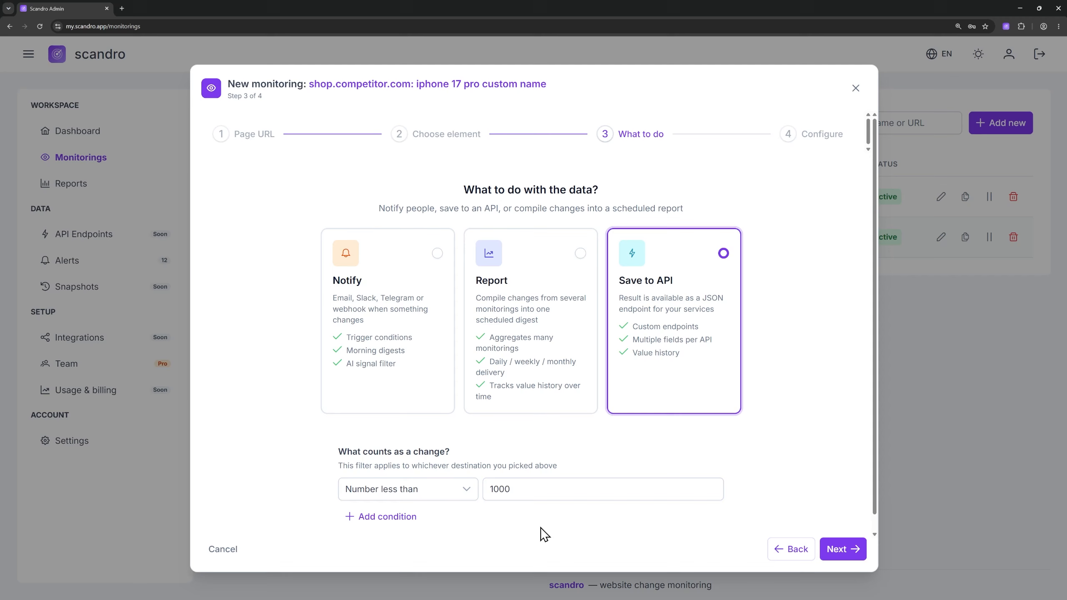
pyautogui.click(397, 324)
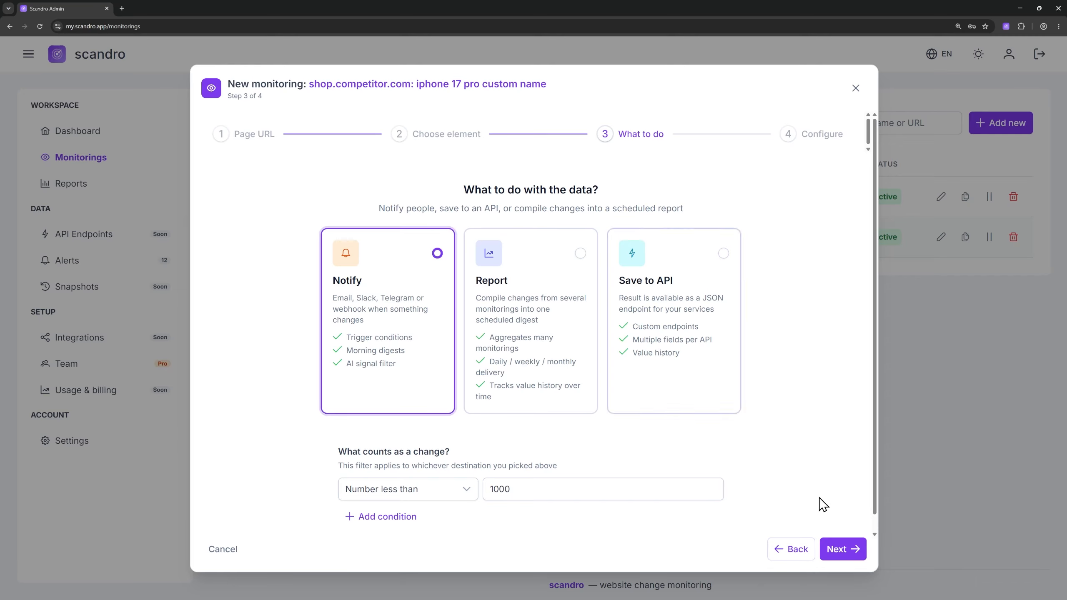
# Set notifications to check daily via Email, Slack, Telegram and Webhook, then go back a step.
pyautogui.click(847, 548)
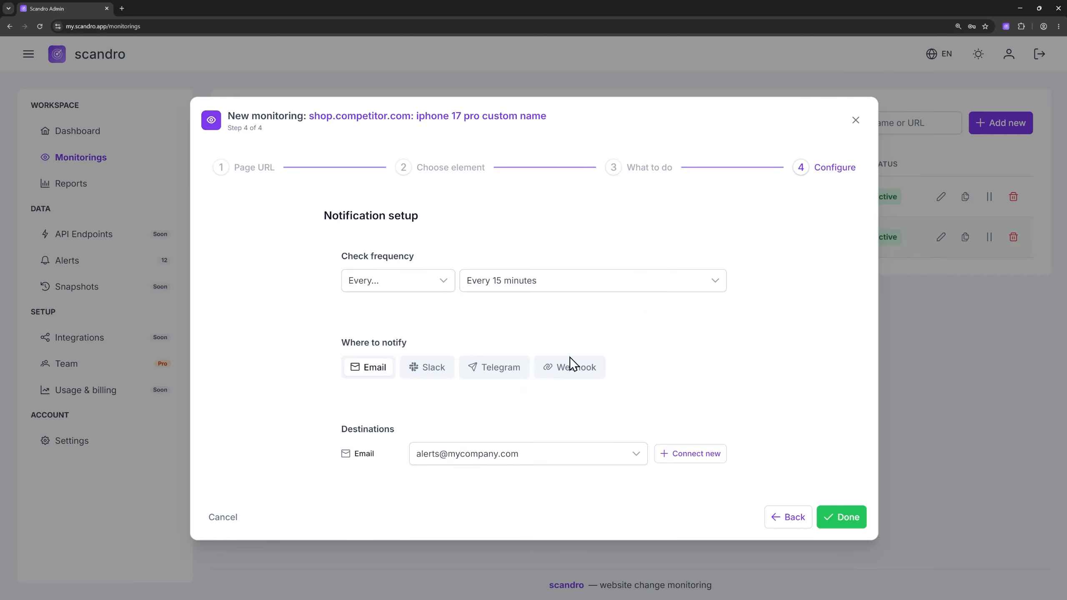
pyautogui.click(418, 281)
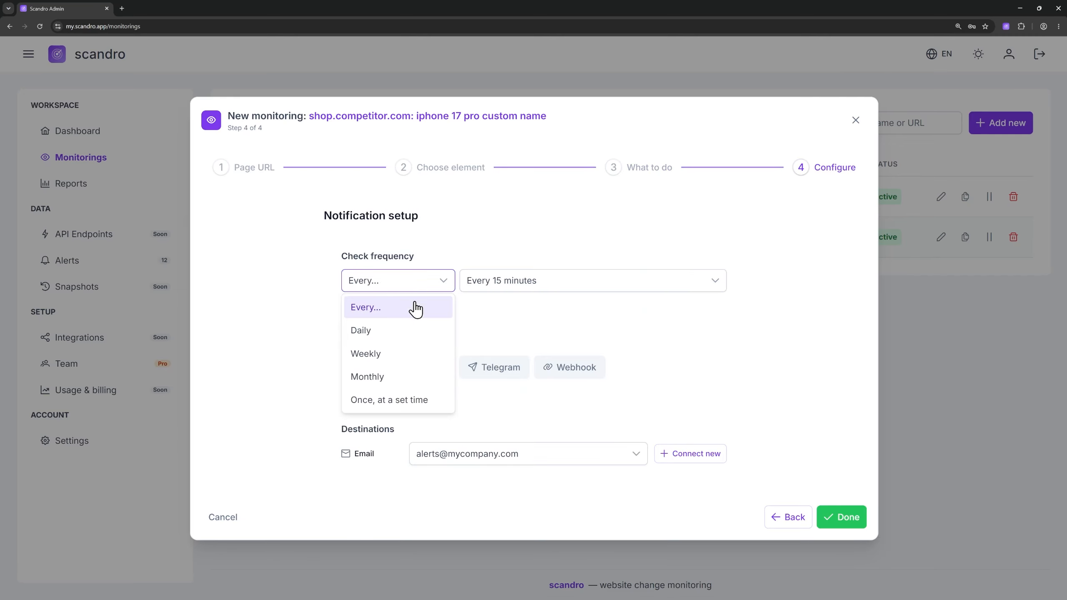
pyautogui.click(417, 332)
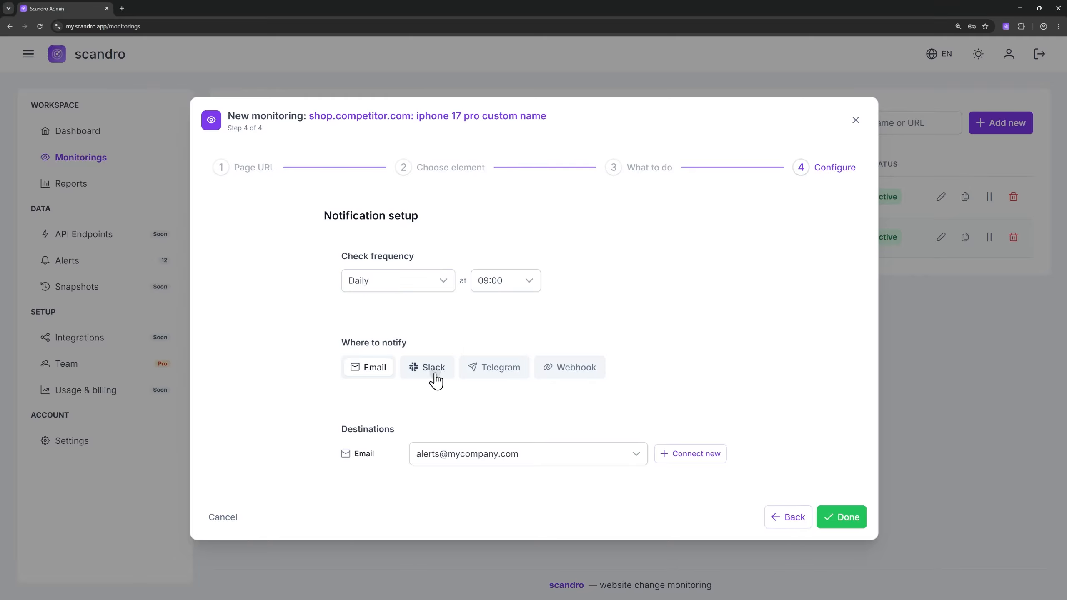
pyautogui.click(436, 373)
pyautogui.click(488, 357)
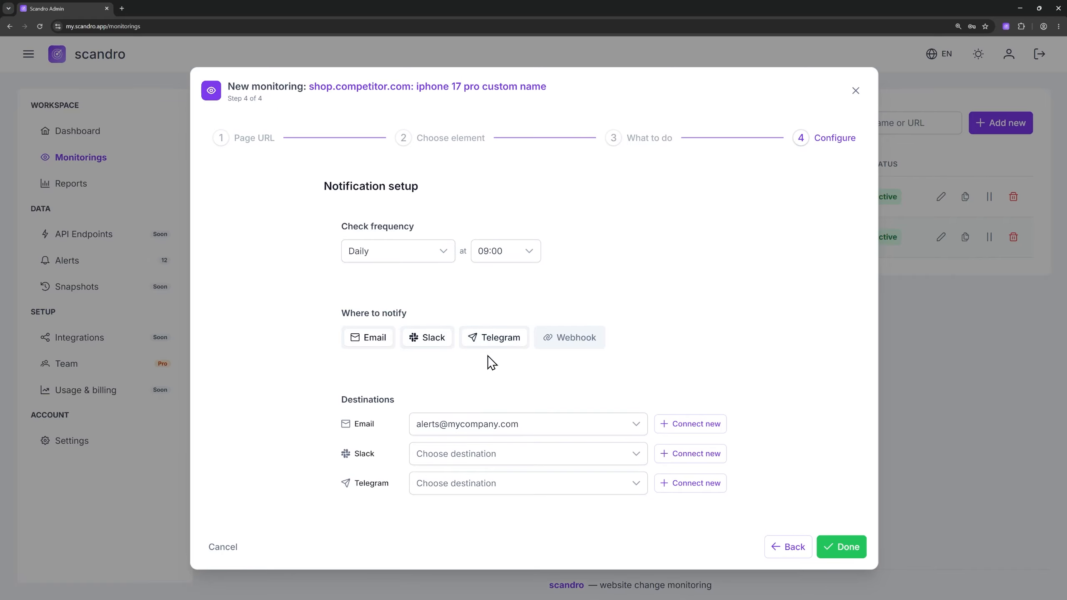
pyautogui.click(557, 343)
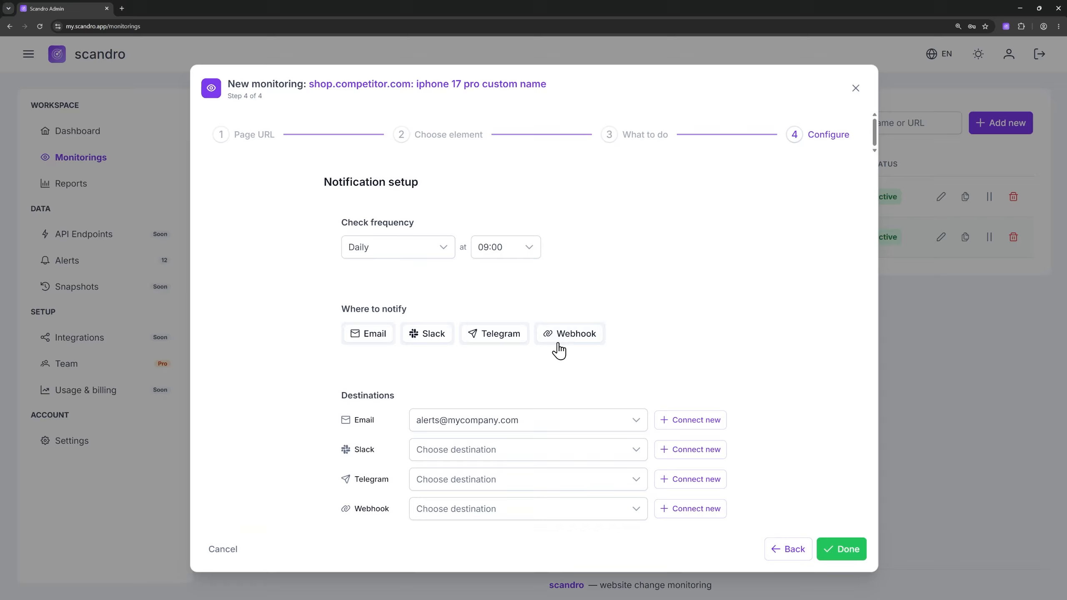
pyautogui.click(775, 559)
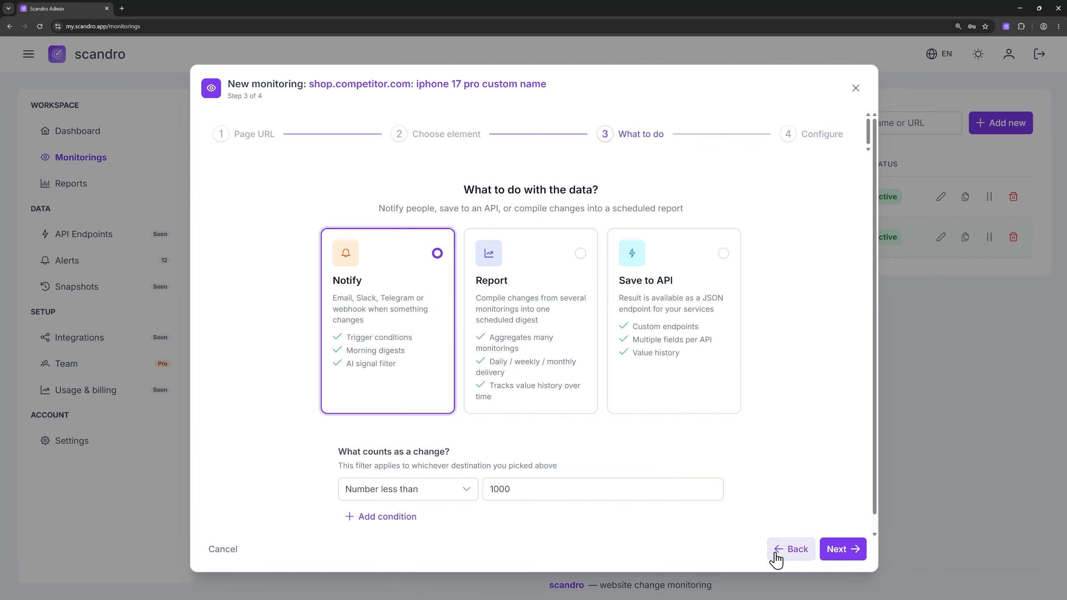
# Switch the data destination to Report and pick the Competitor watch report.
pyautogui.click(541, 338)
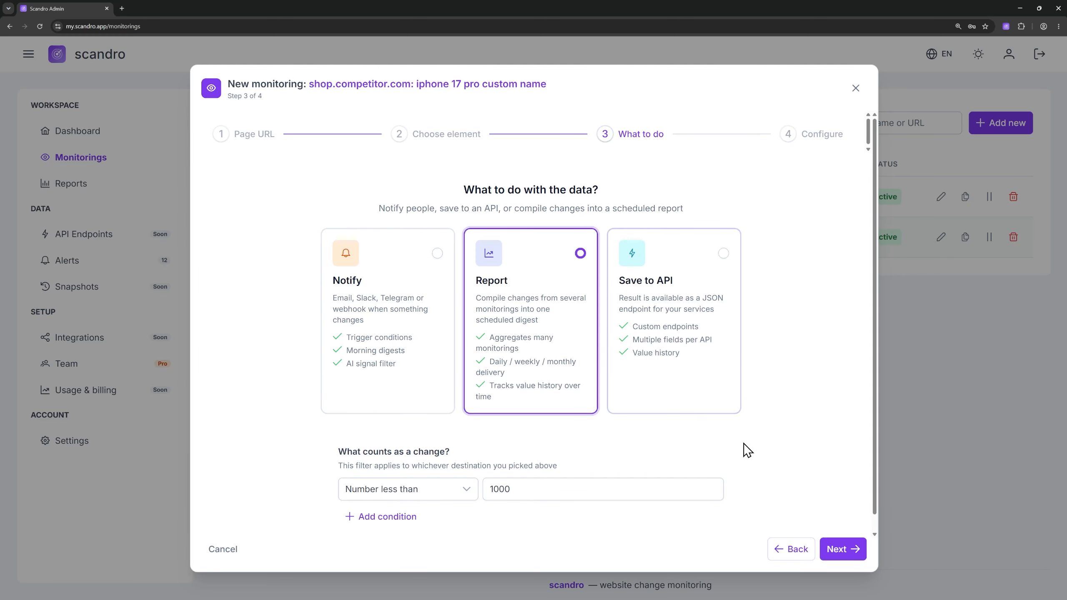
pyautogui.click(836, 549)
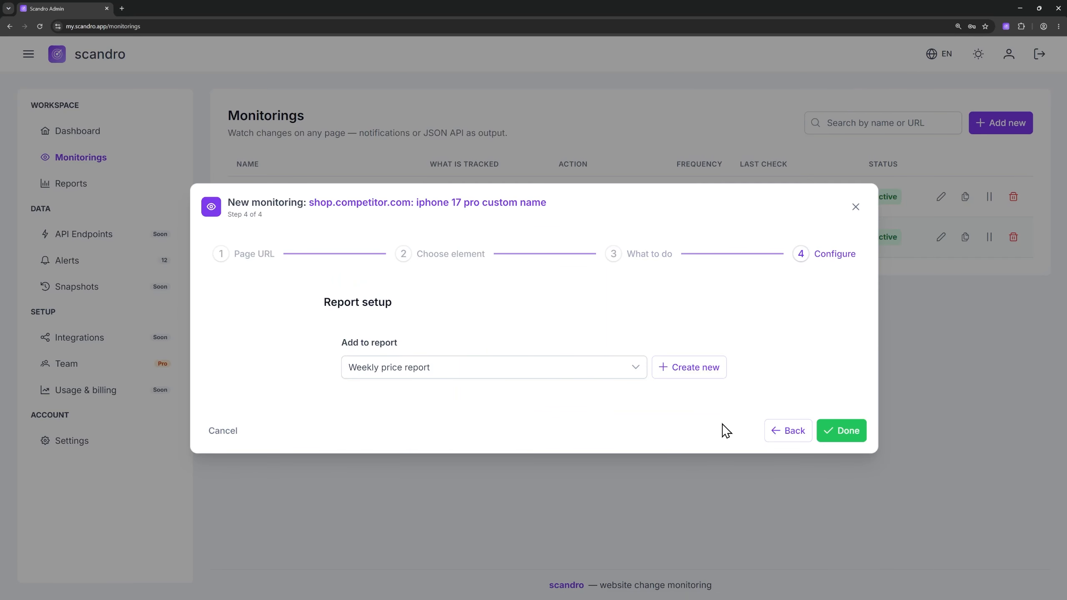
pyautogui.click(637, 373)
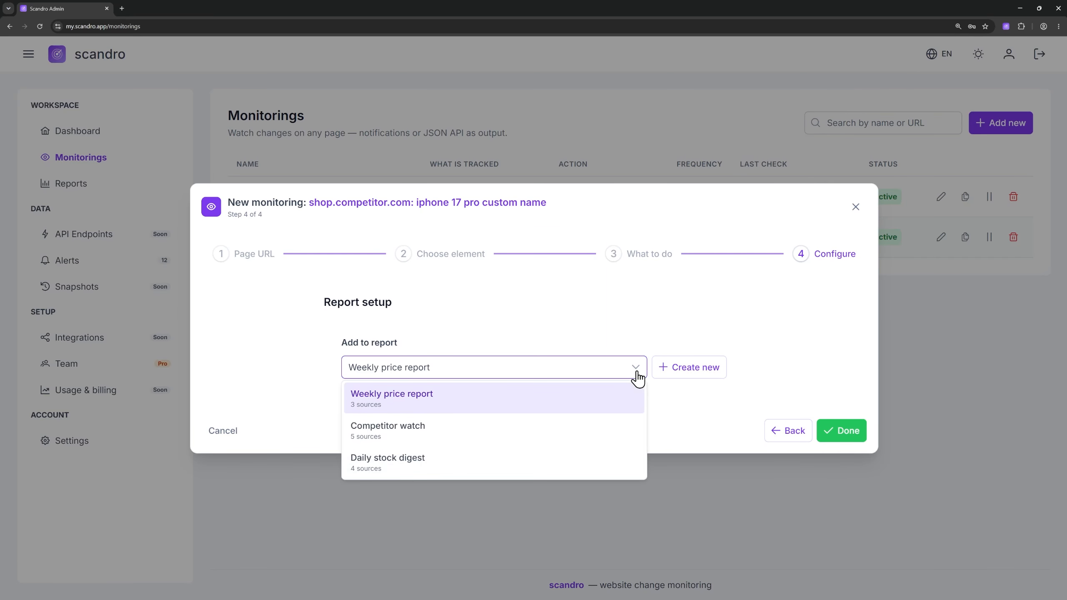
pyautogui.click(584, 440)
# Create a new report named 'my new report' sampled every 15 minutes.
pyautogui.click(677, 378)
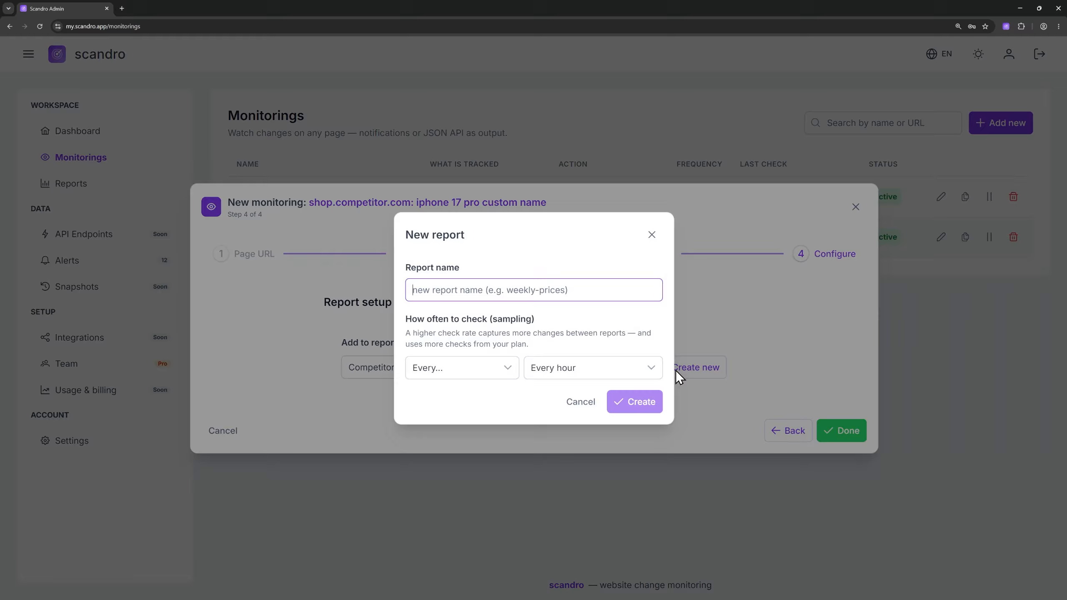
pyautogui.write('my new report')
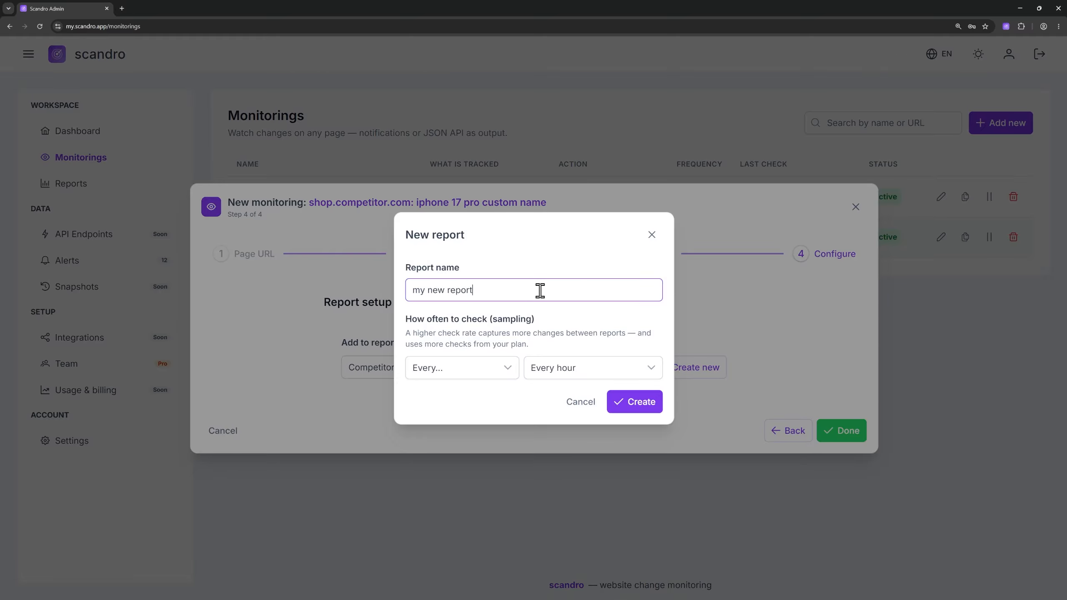
pyautogui.click(578, 369)
pyautogui.click(572, 444)
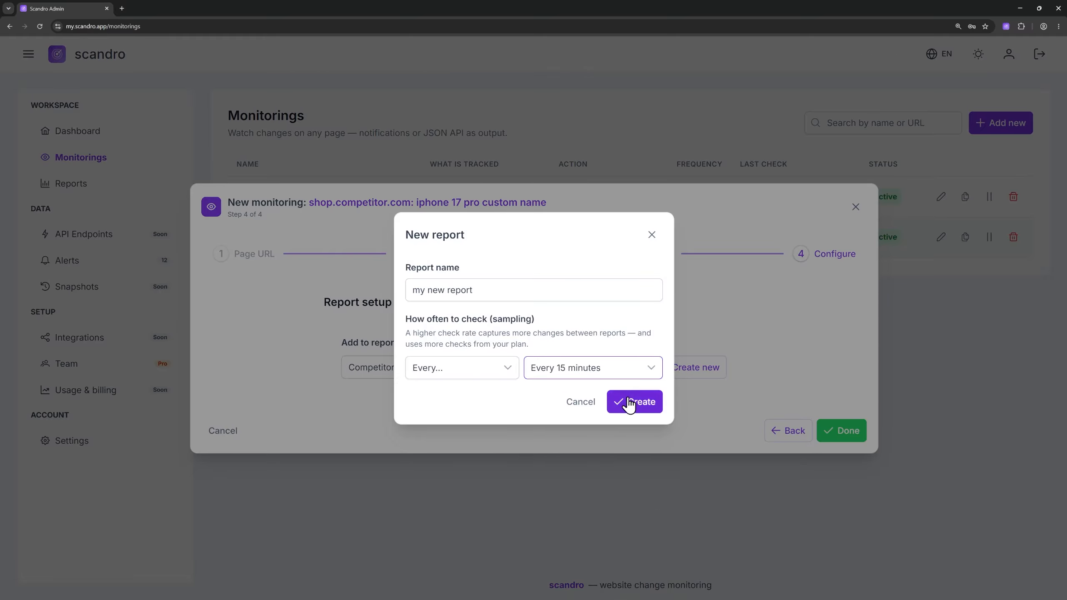
pyautogui.click(631, 402)
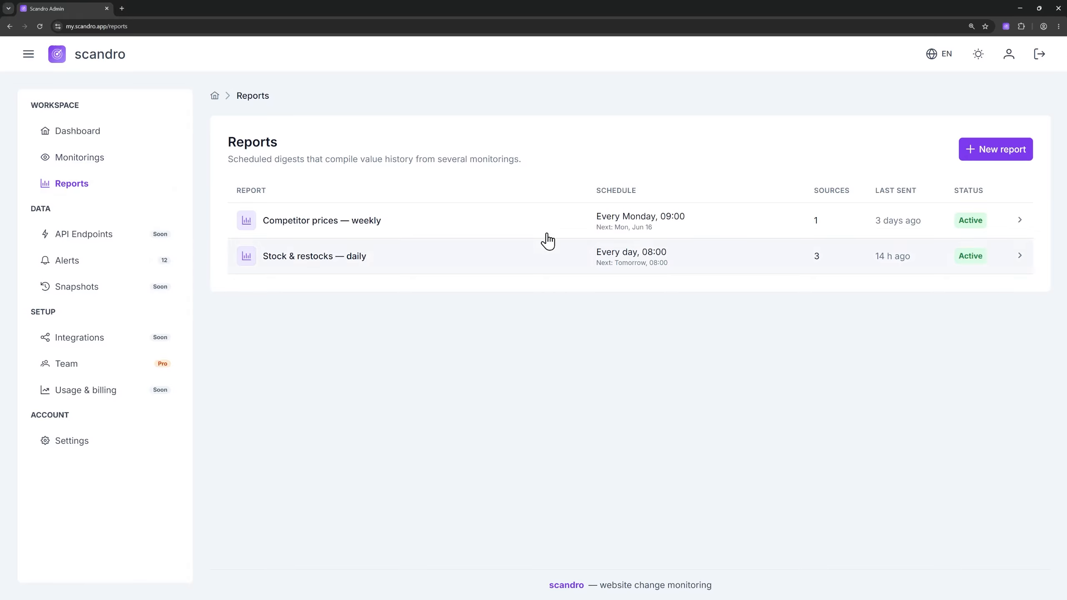
# Look through the Competitor prices — weekly report, then open Stock & restocks — daily.
pyautogui.click(550, 231)
pyautogui.scroll(-4, 550, 232)
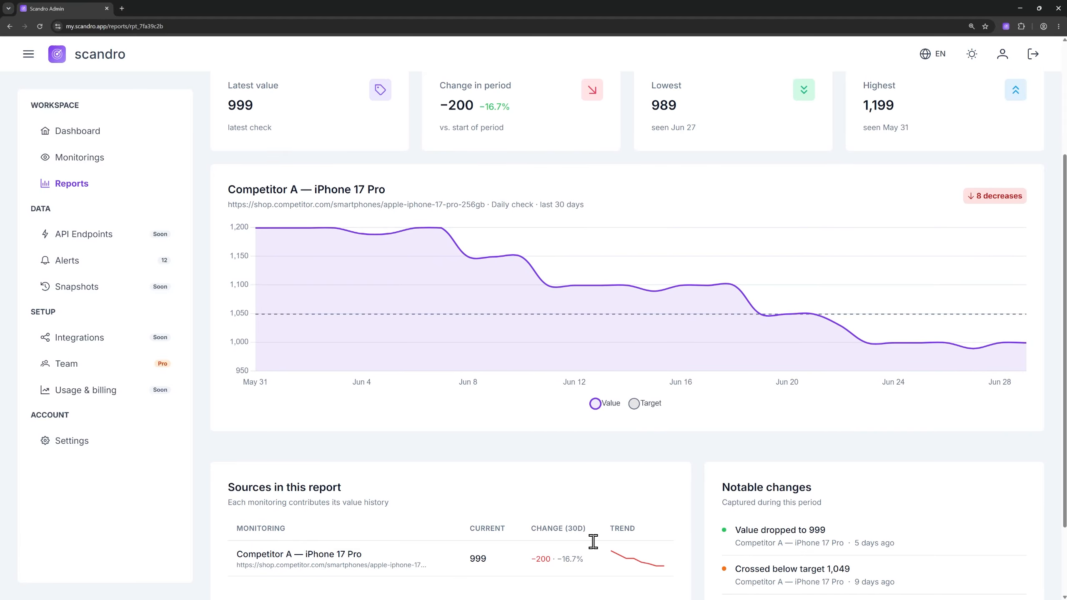
pyautogui.click(72, 187)
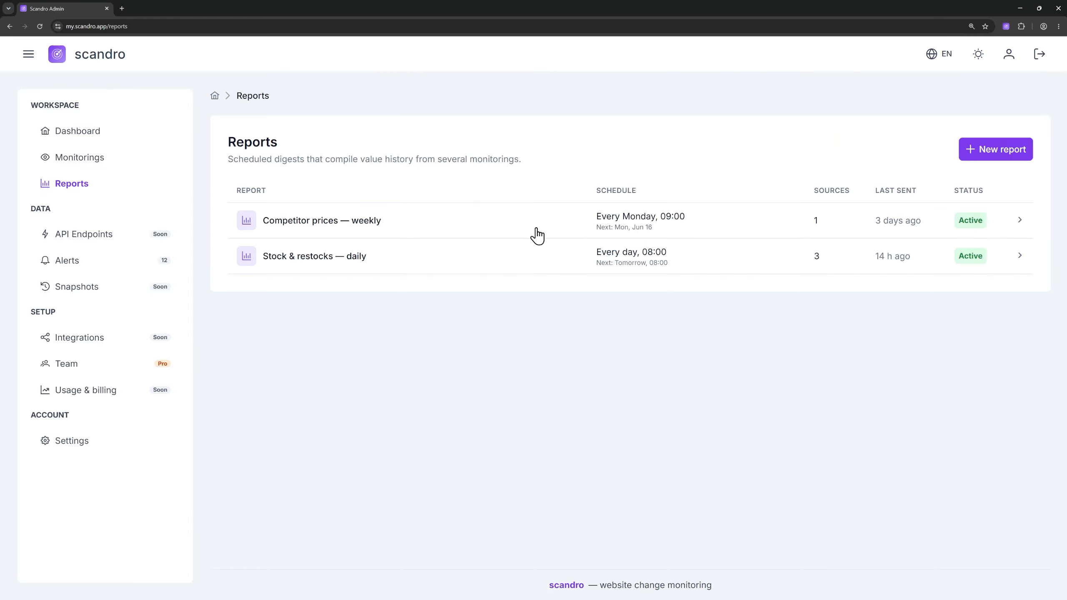
pyautogui.click(544, 265)
pyautogui.scroll(-6, 545, 264)
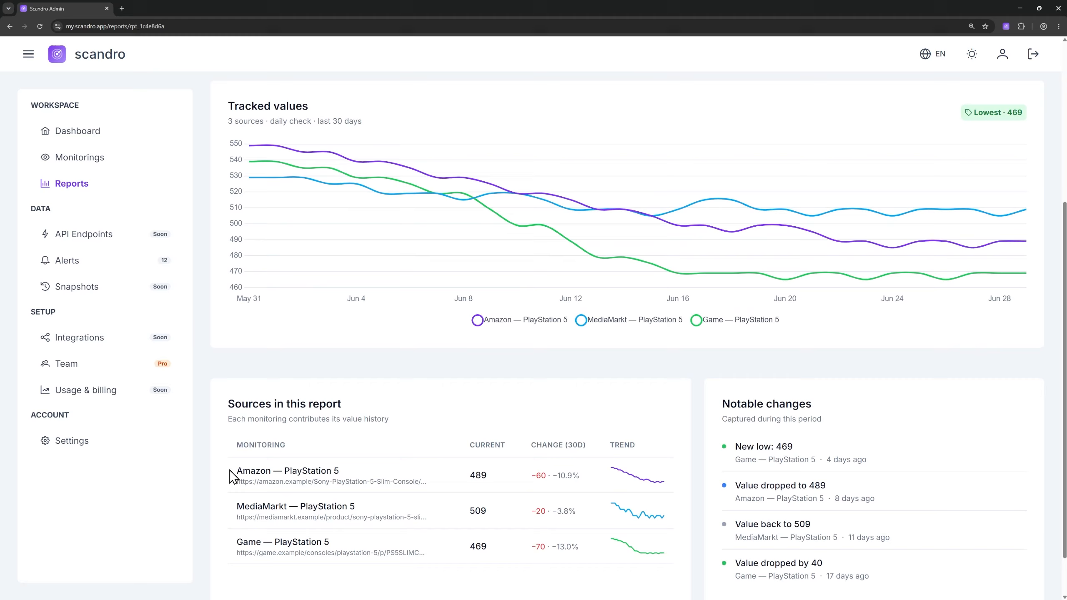
pyautogui.scroll(3, 451, 488)
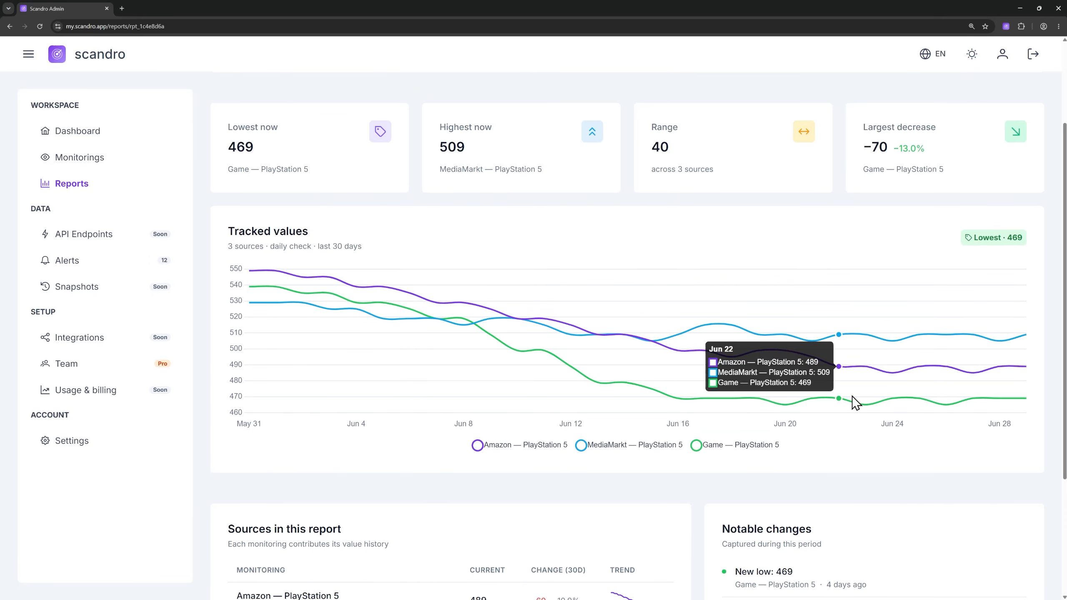
pyautogui.scroll(3, 855, 402)
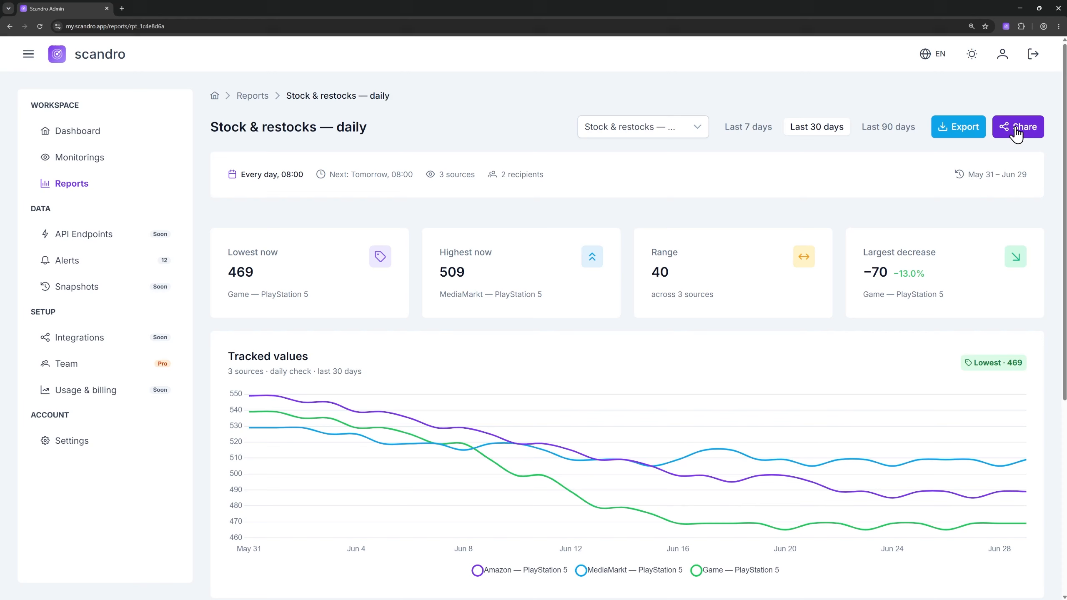
# Export the Stock & restocks — daily report as a PDF and open the downloaded file.
pyautogui.click(970, 135)
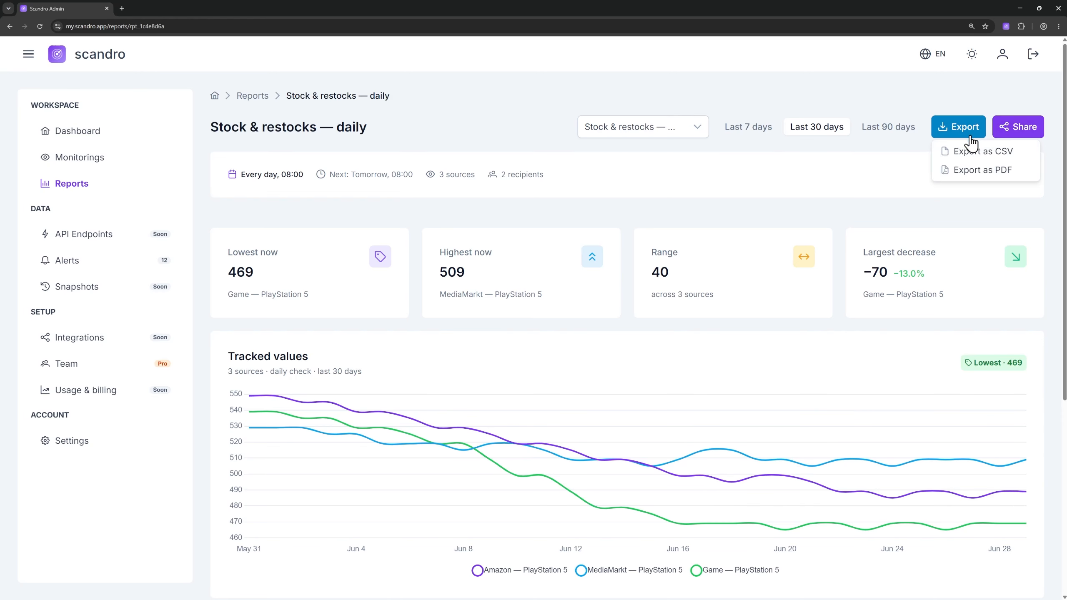
pyautogui.click(973, 170)
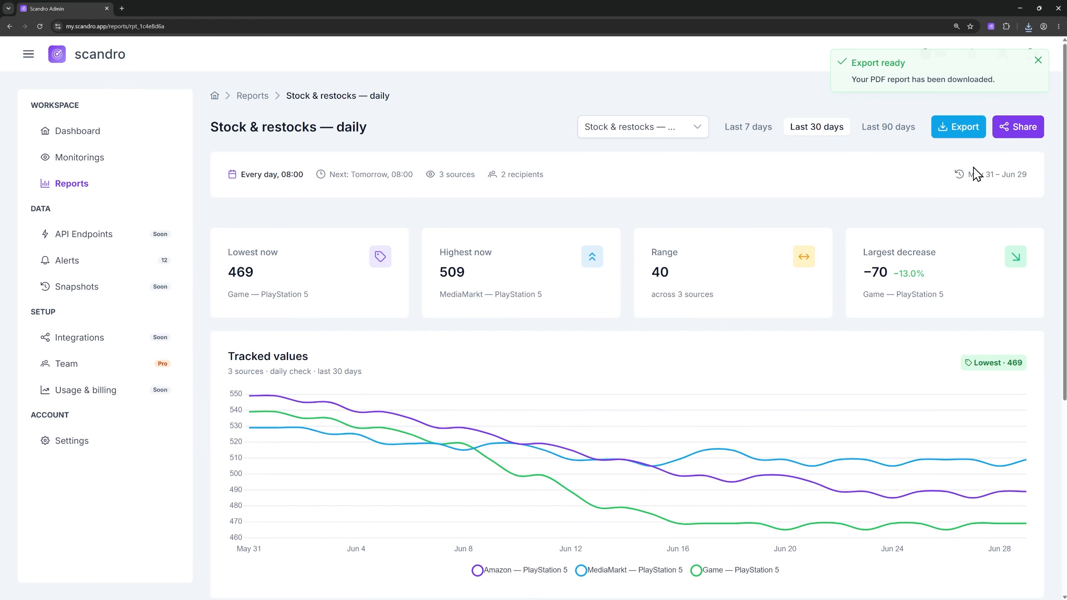
pyautogui.click(1028, 26)
pyautogui.click(982, 67)
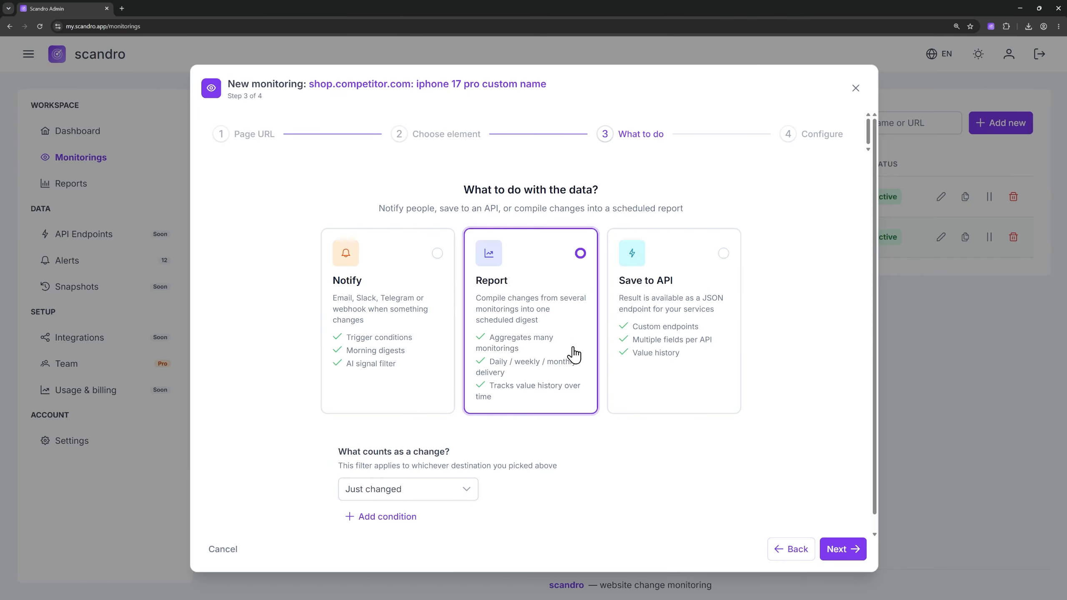
# Choose Save to API as the destination, keeping the arbitrage-feed endpoint.
pyautogui.click(663, 347)
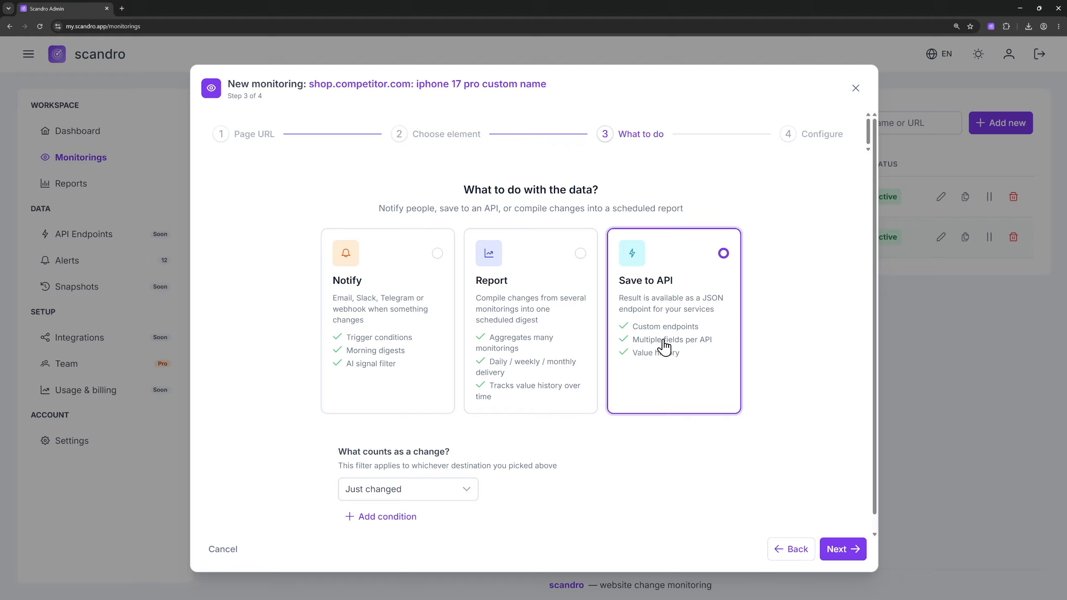
pyautogui.click(842, 549)
pyautogui.click(511, 248)
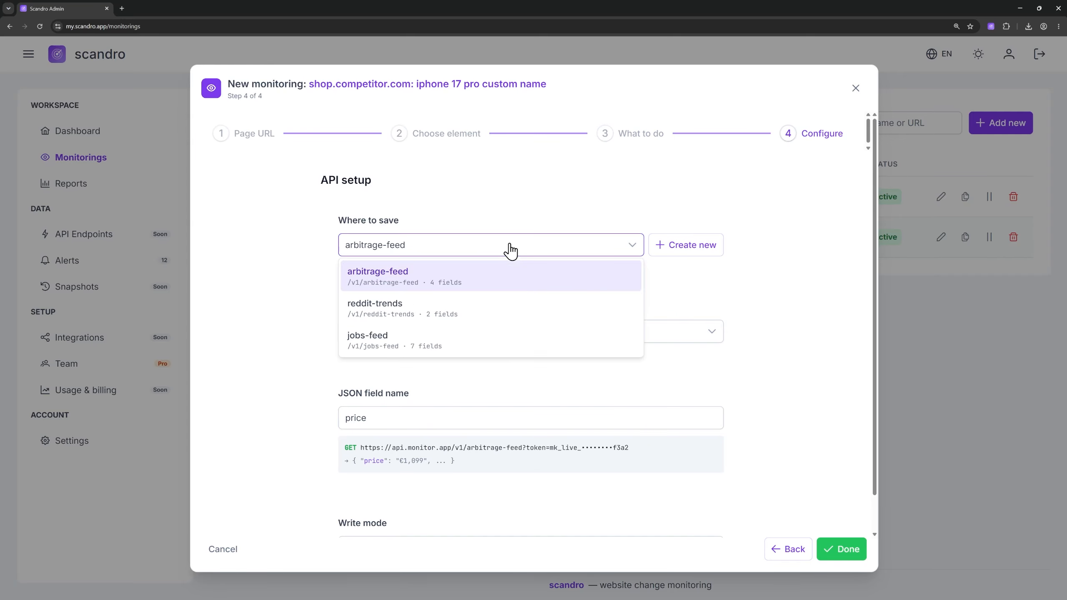
pyautogui.click(588, 278)
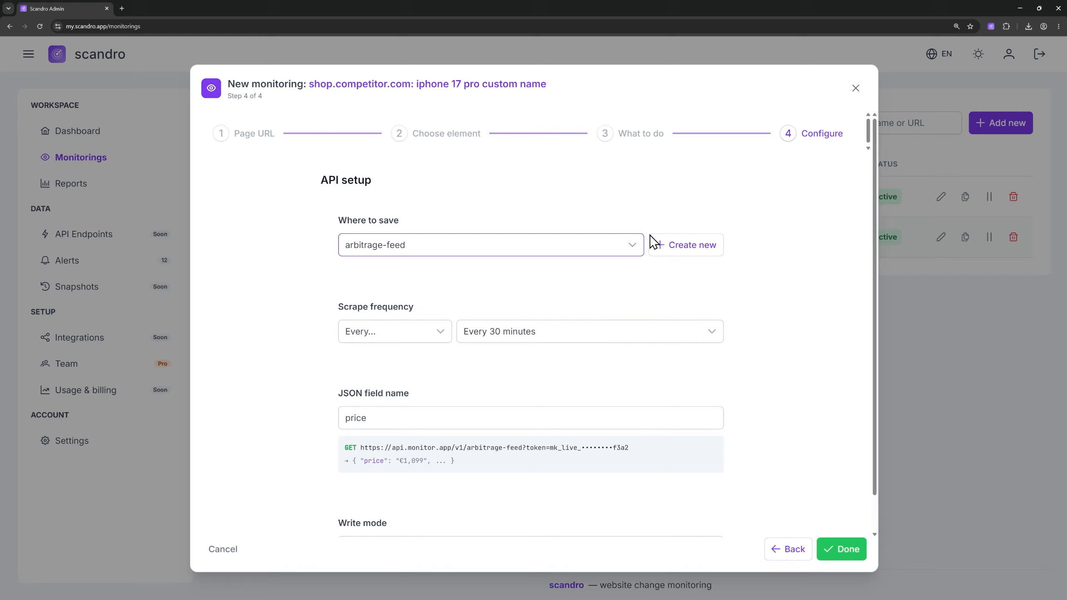
# Schedule the scrape daily at 07:00 and append '_new' to the JSON field name.
pyautogui.click(441, 337)
pyautogui.click(426, 377)
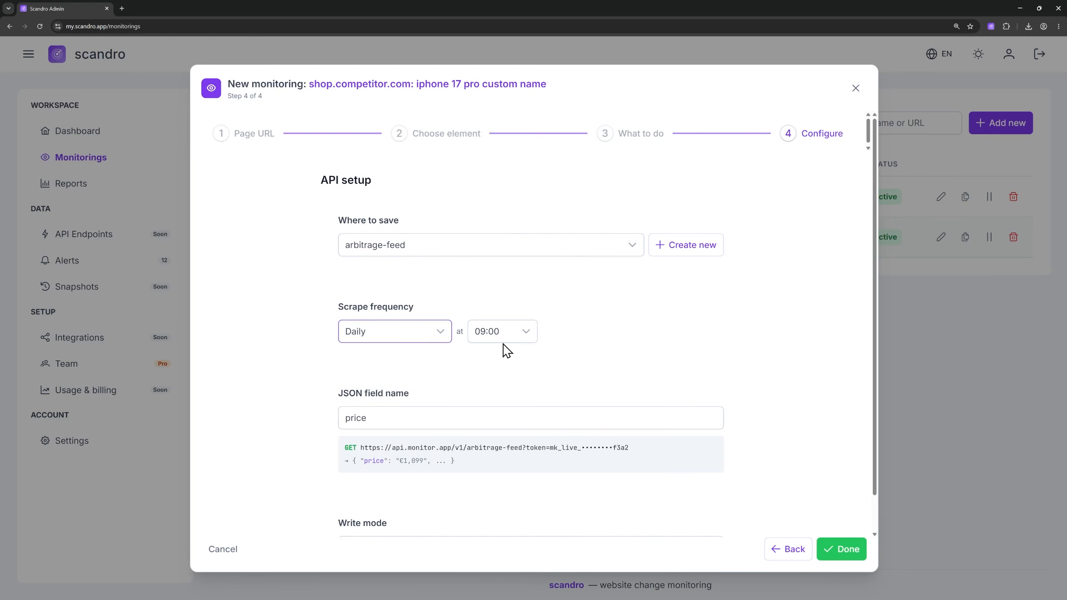
pyautogui.click(503, 339)
pyautogui.click(500, 382)
pyautogui.click(428, 418)
pyautogui.write('_')
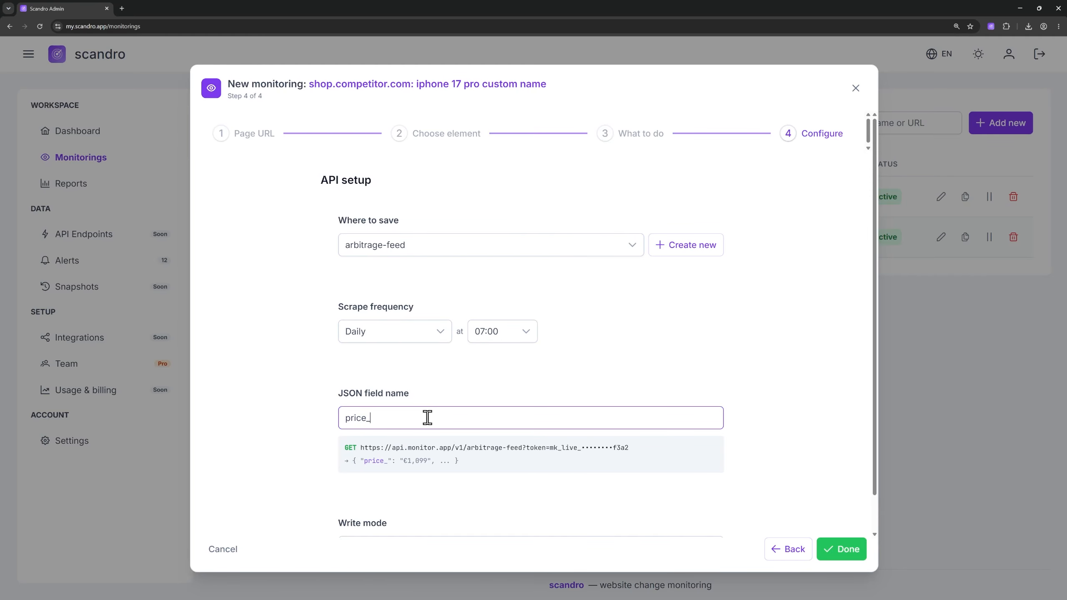
pyautogui.write('new')
# Discard the wizard and start a from-scratch pipeline fetching the competitor's iPhone 17 Pro page.
pyautogui.click(856, 89)
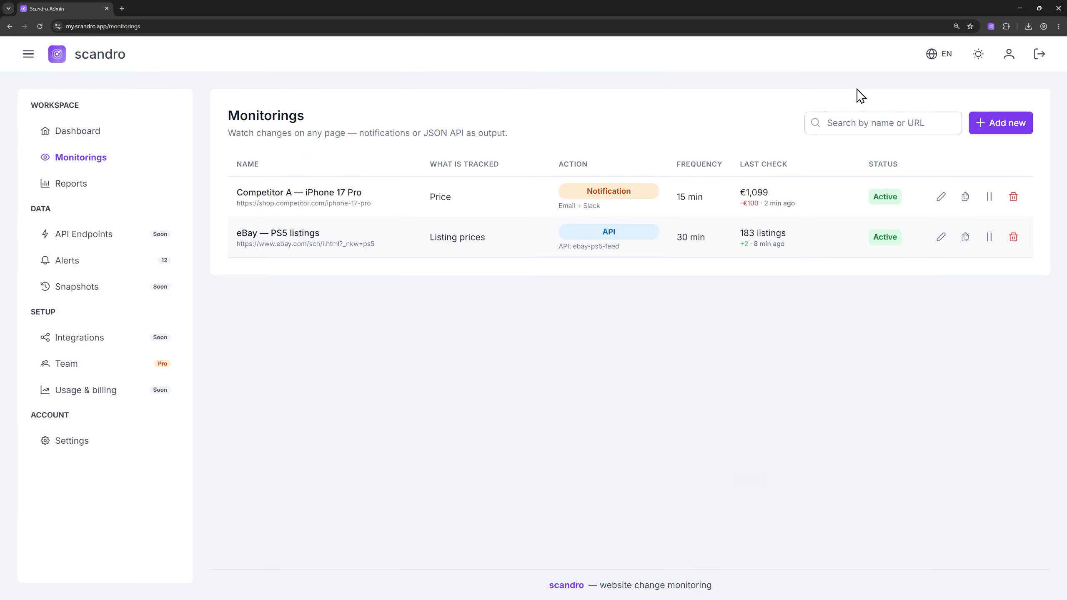
pyautogui.click(1001, 131)
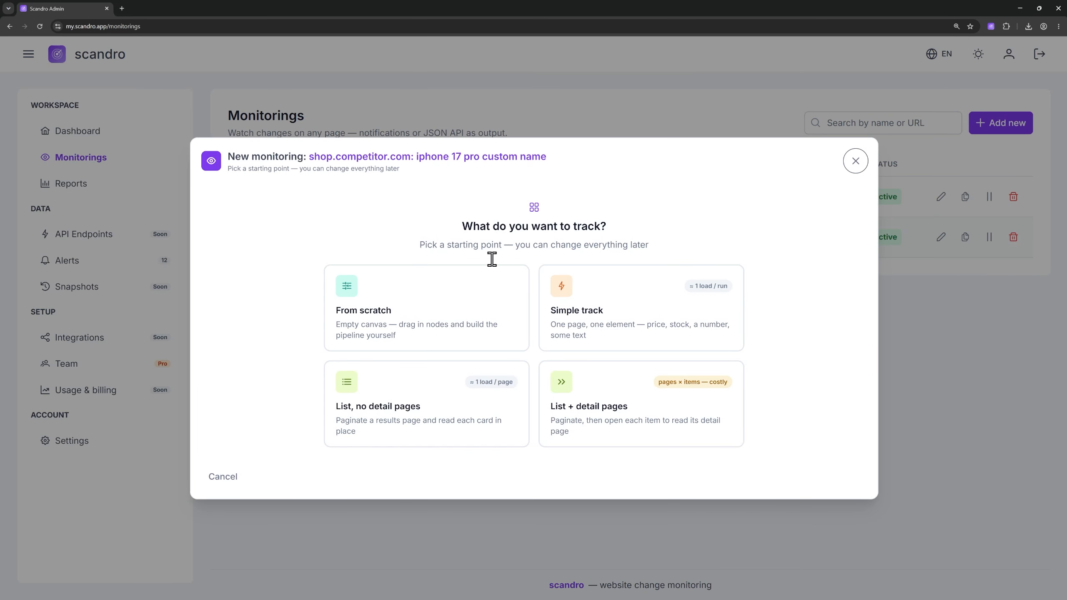
pyautogui.click(458, 311)
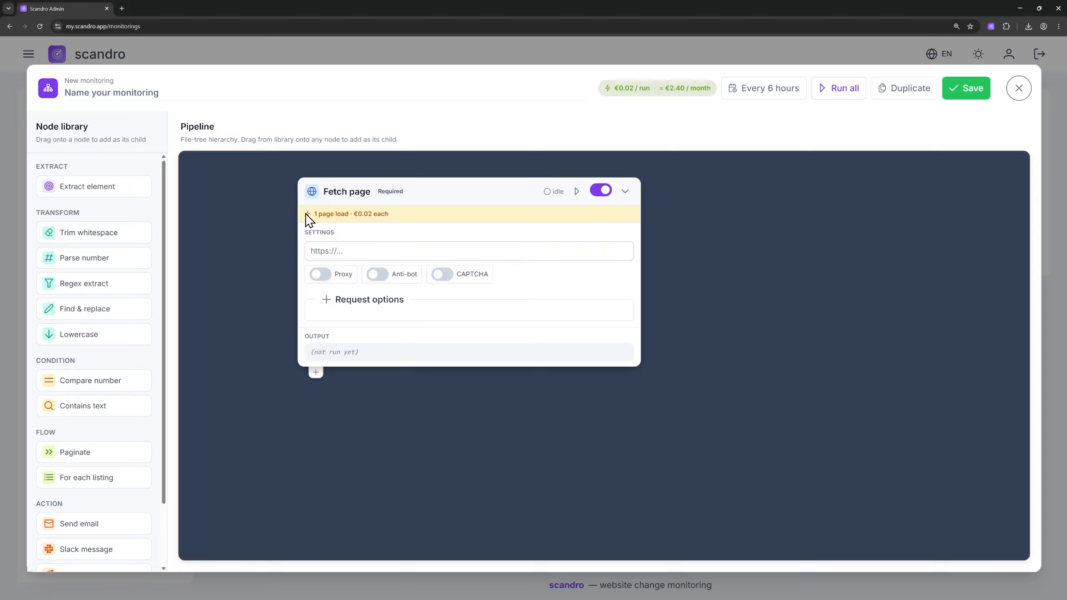
pyautogui.click(350, 245)
pyautogui.write('https://shop.competitor.com/iphone-17-pro')
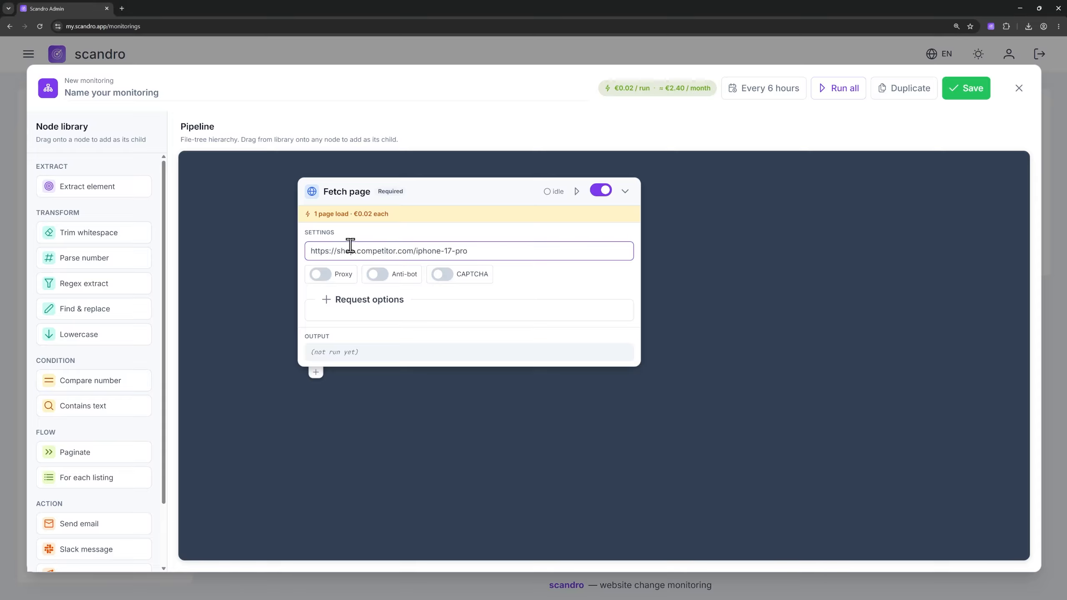
# Add an Extract element node under Fetch page that picks the €1,099 price.
pyautogui.moveTo(111, 186); pyautogui.dragTo(447, 296)
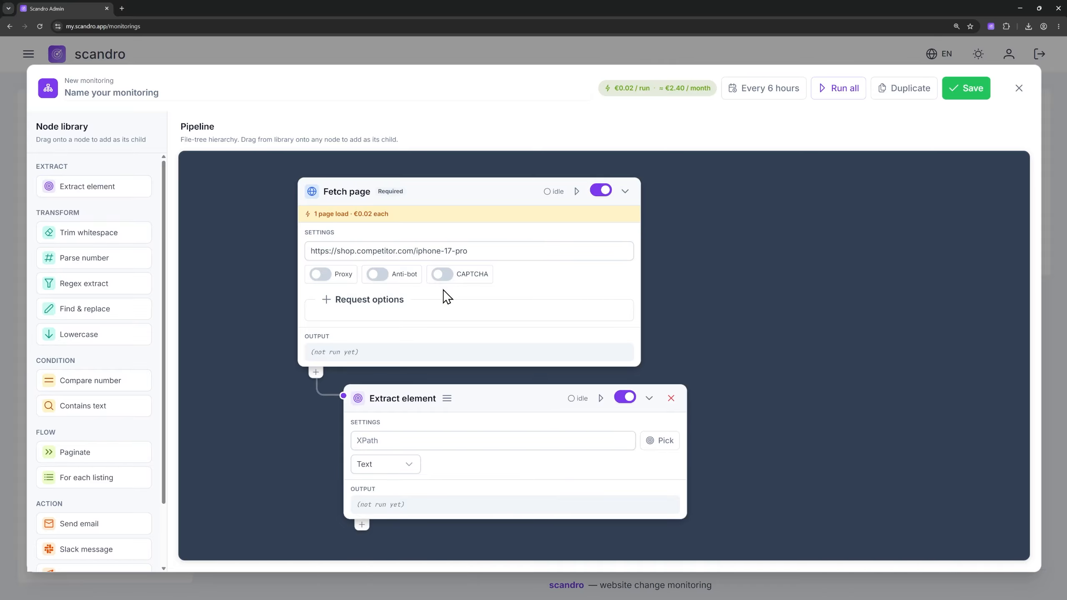
pyautogui.click(316, 372)
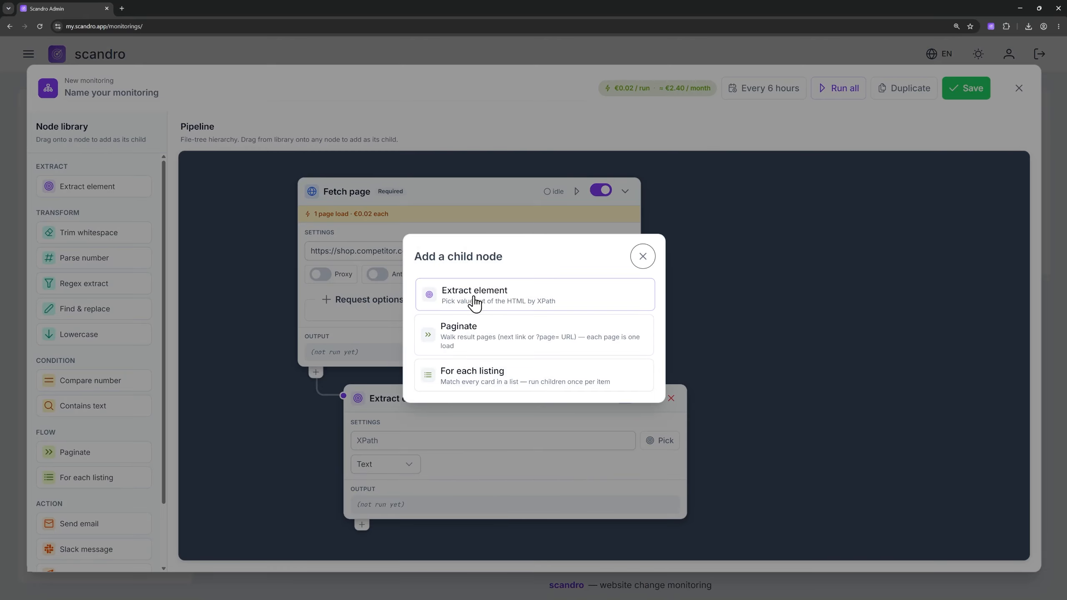
pyautogui.click(643, 262)
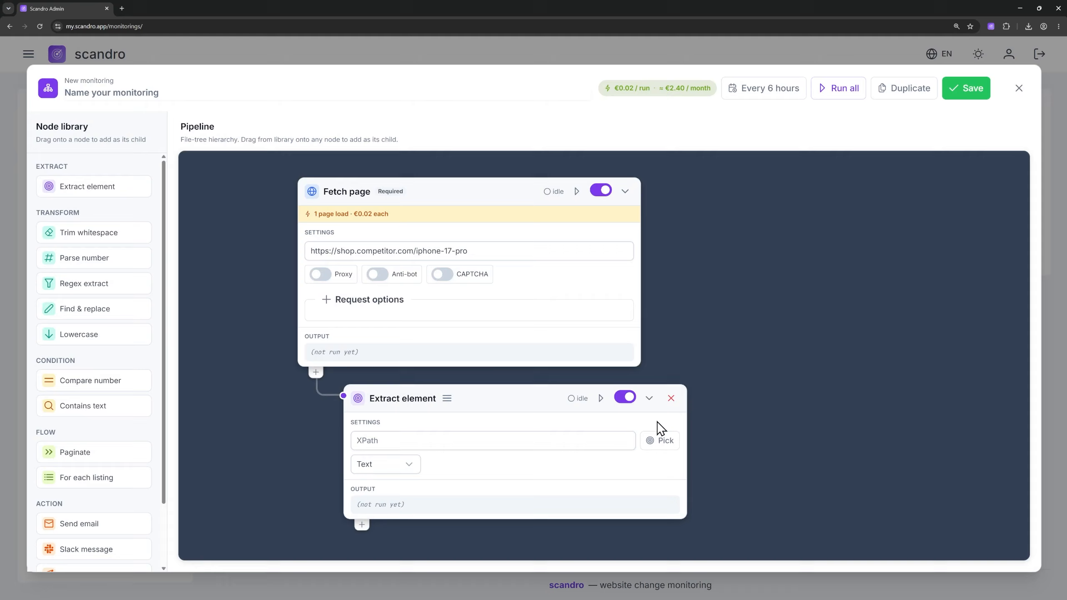
pyautogui.click(657, 443)
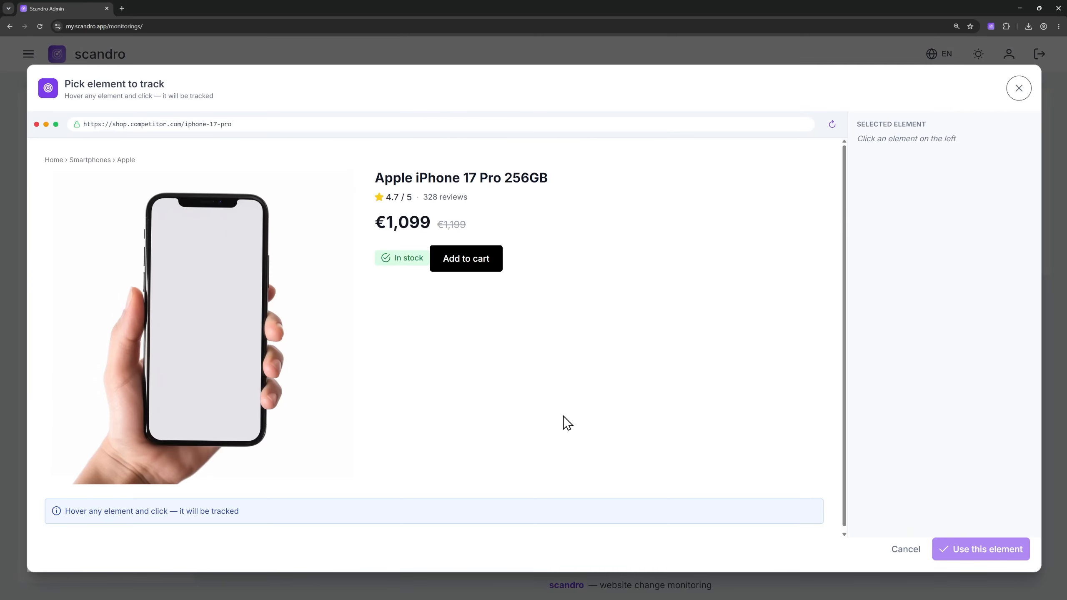
pyautogui.click(422, 221)
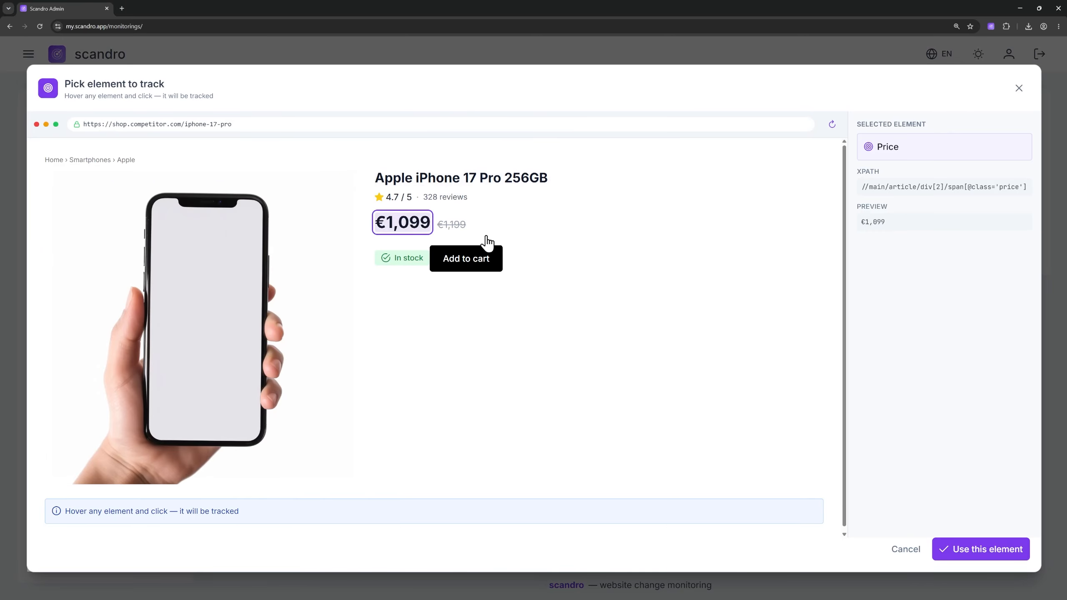
pyautogui.click(962, 551)
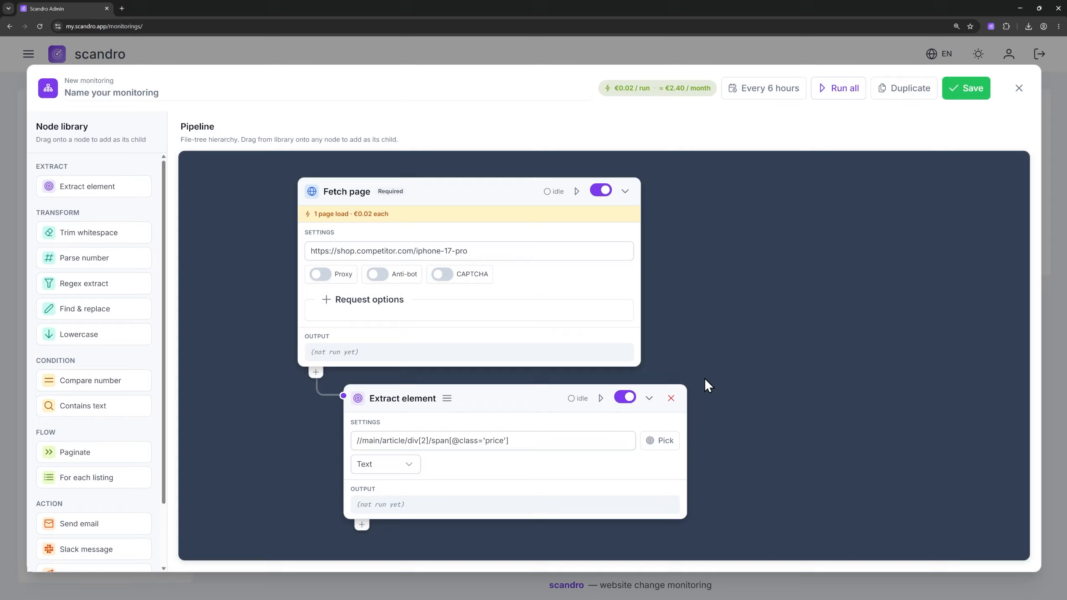
pyautogui.scroll(-2, 122, 428)
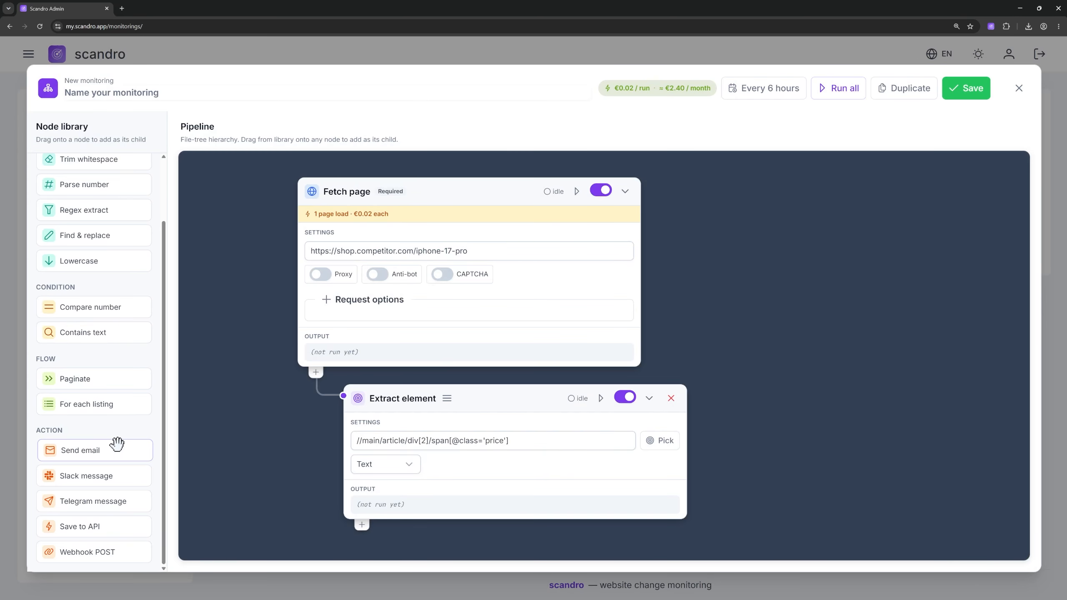
# Add a Save to API node under Extract element and run the whole pipeline.
pyautogui.moveTo(97, 528); pyautogui.dragTo(520, 467)
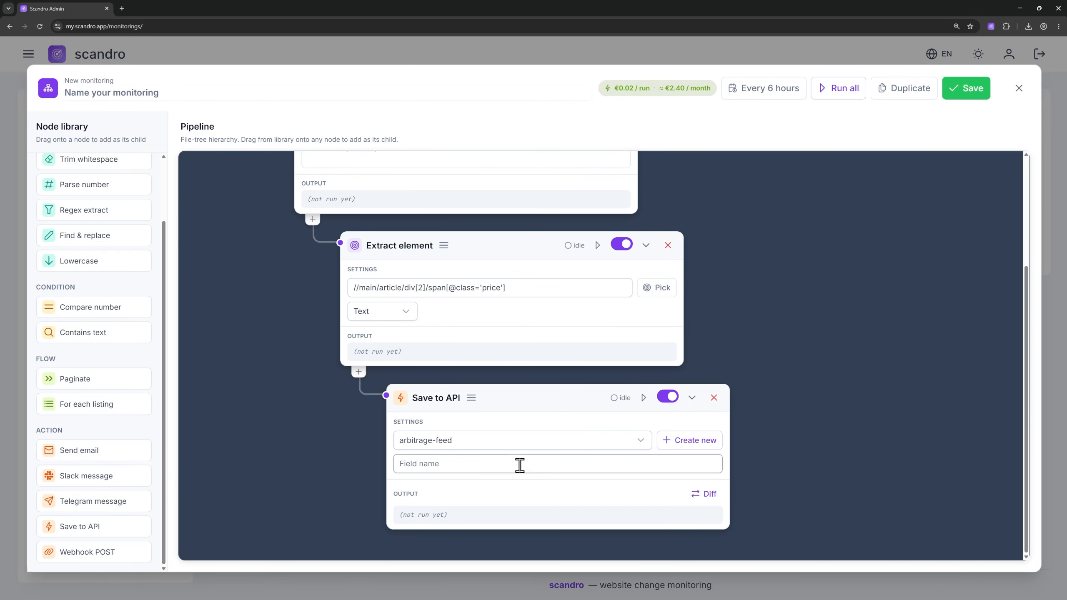
pyautogui.scroll(4, 894, 425)
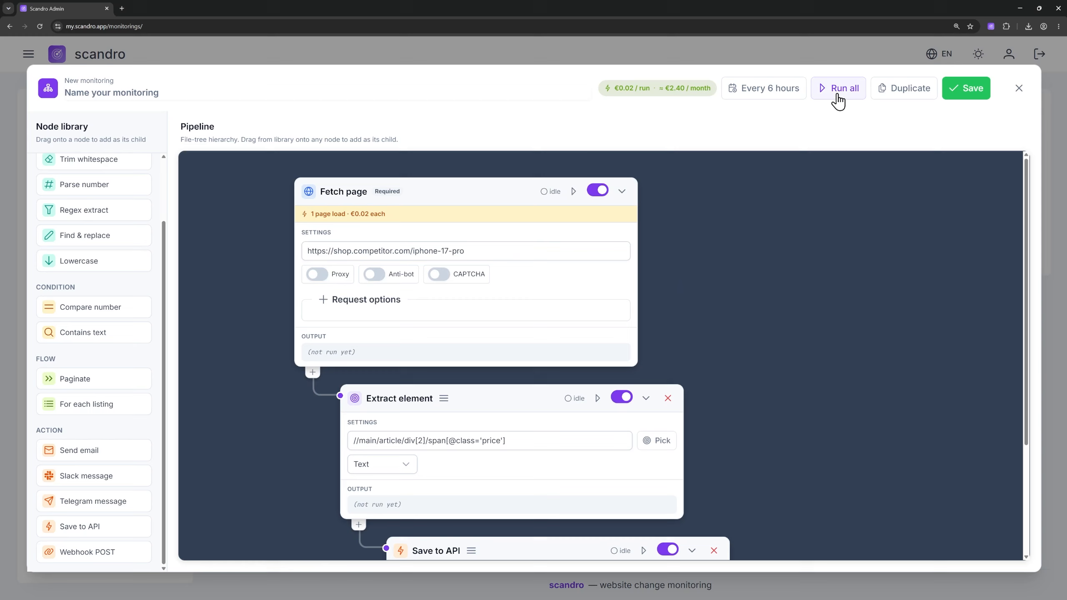
pyautogui.click(837, 95)
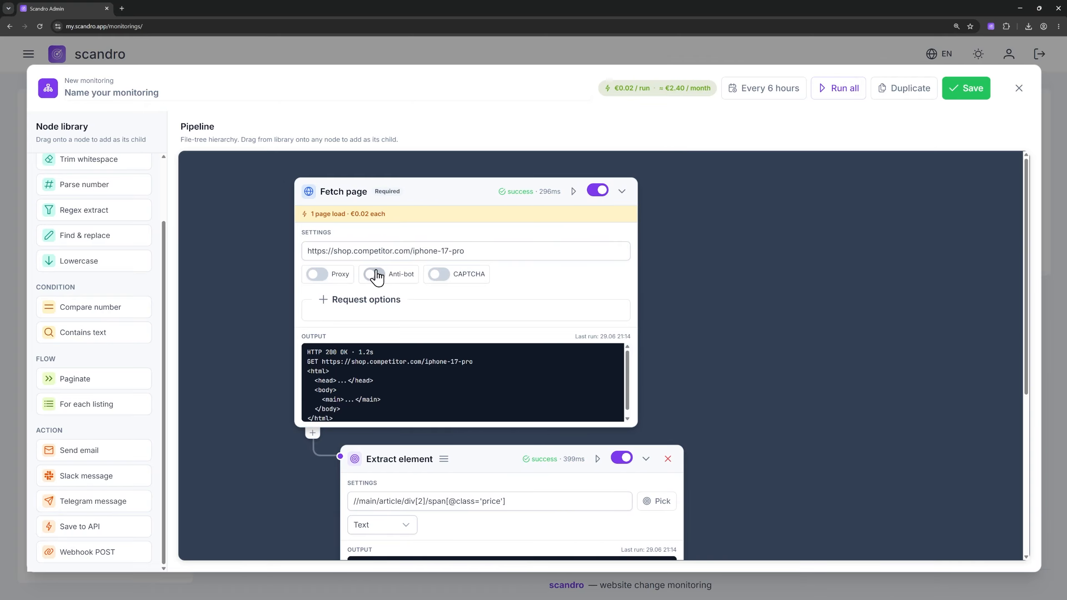
# Review each node's run output, confirming the API save of '1 099 €'.
pyautogui.scroll(-4, 377, 271)
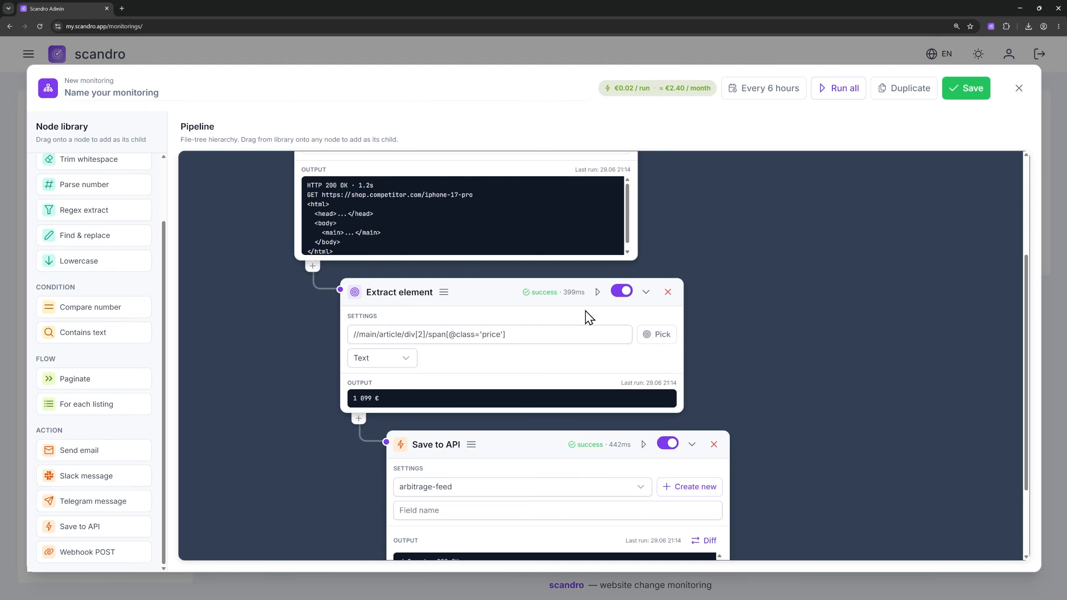
pyautogui.scroll(-3, 590, 318)
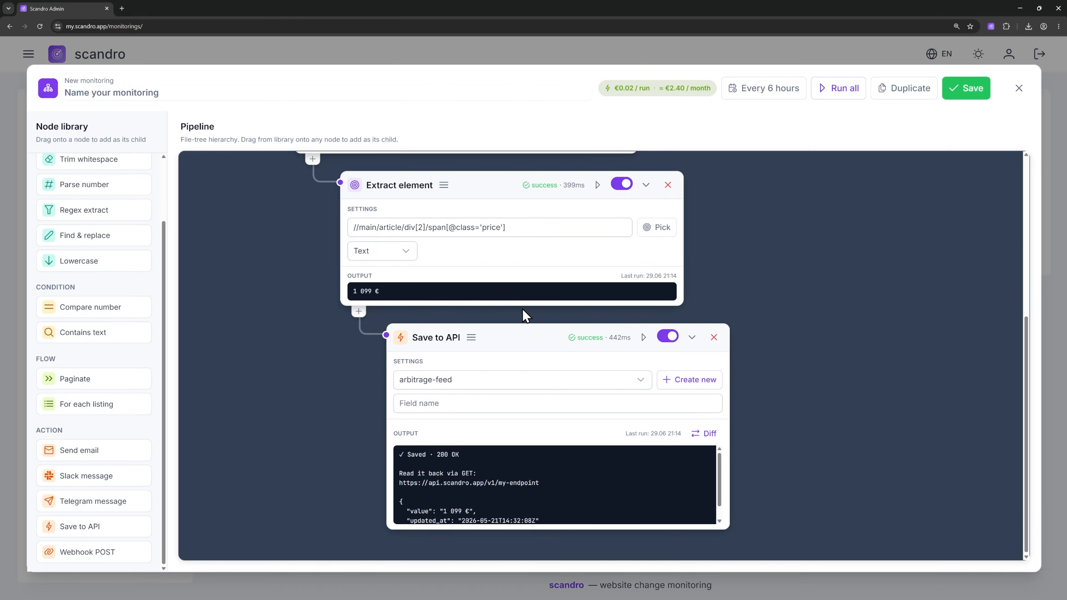
pyautogui.scroll(3, 522, 309)
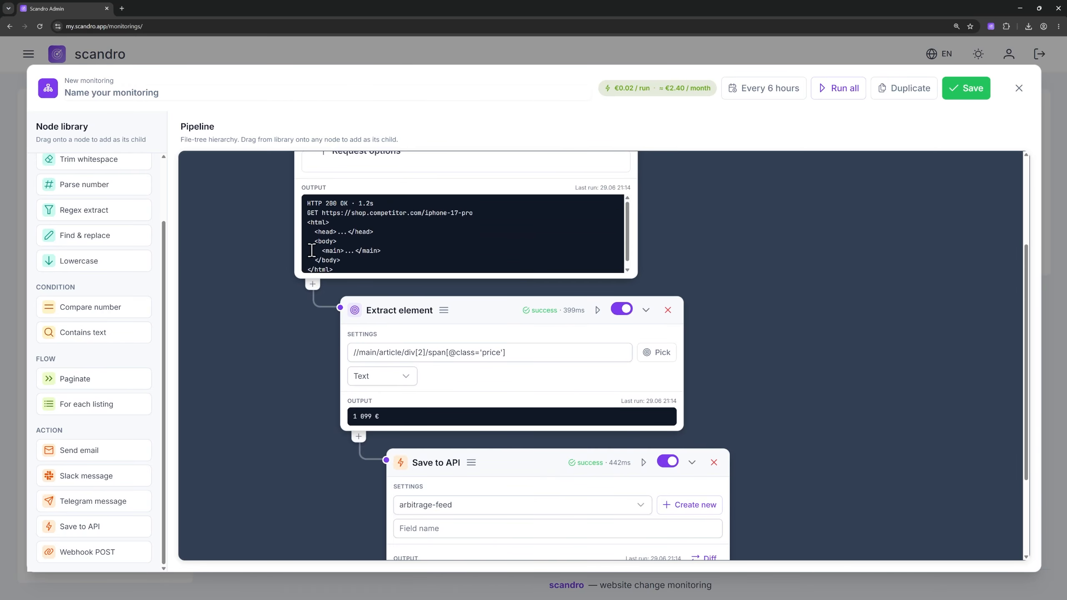
pyautogui.scroll(-3, 363, 327)
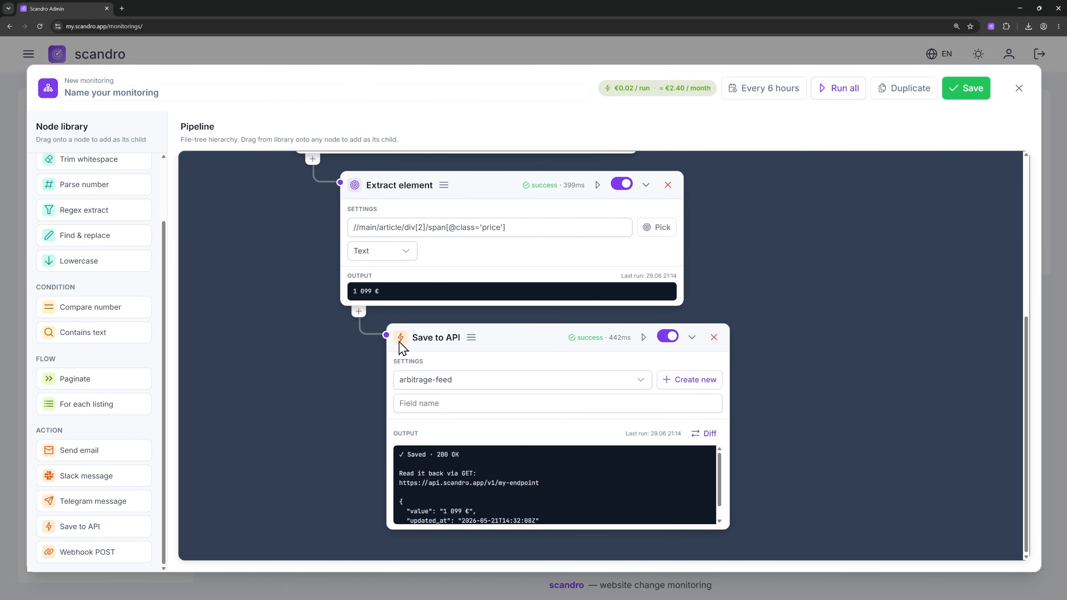
pyautogui.scroll(5, 390, 311)
pyautogui.moveTo(1030, 386); pyautogui.dragTo(1031, 489)
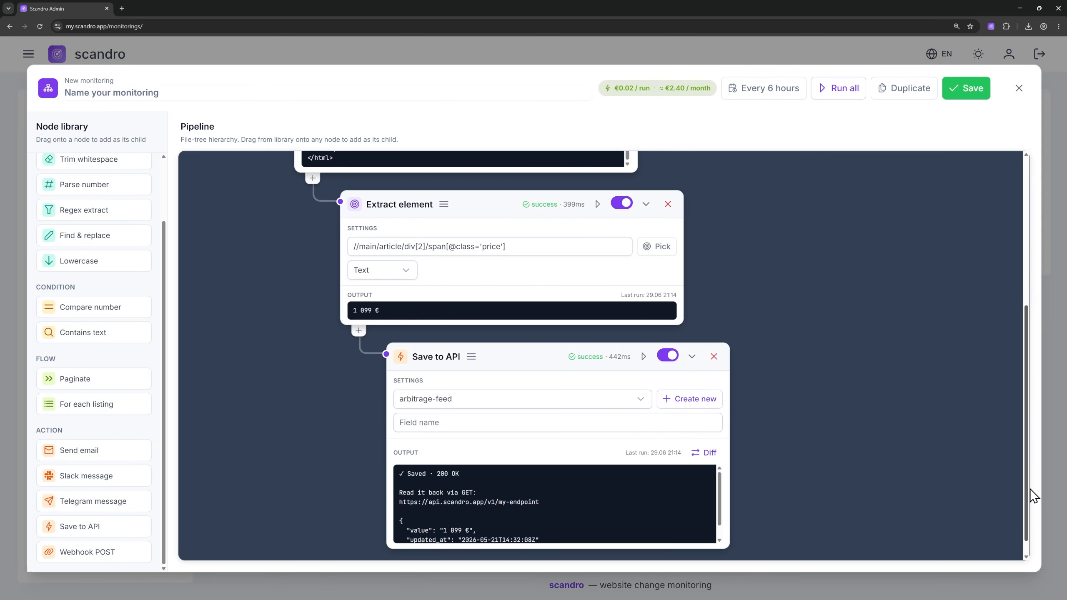
pyautogui.moveTo(1031, 489); pyautogui.dragTo(1031, 500)
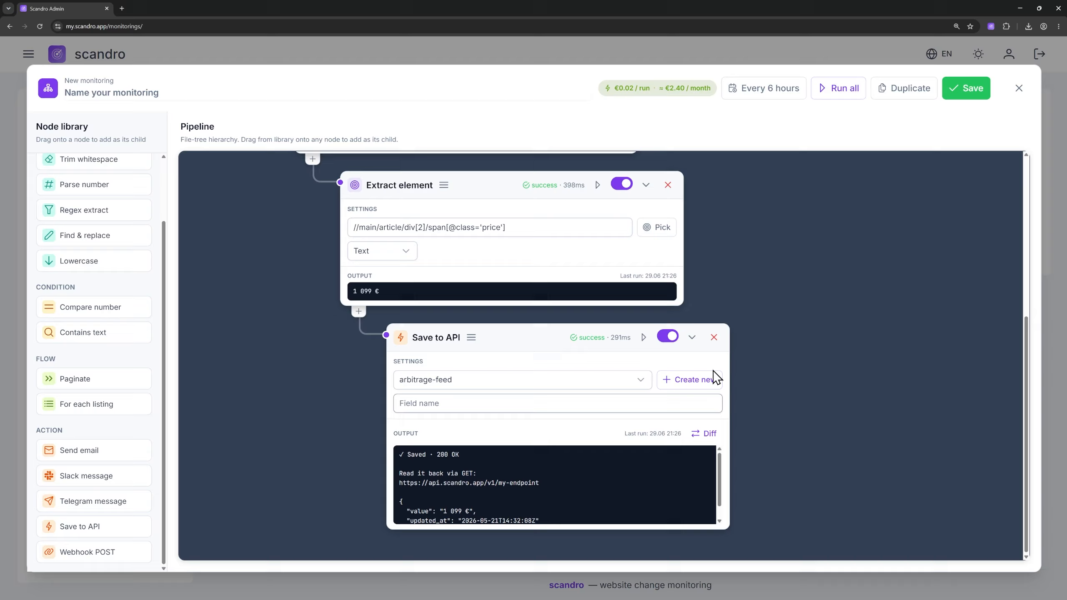
# Duplicate the monitoring as 'shop.competitor.com: iphone 17 pro max' pointing at the iphone-17-pro-max page.
pyautogui.click(912, 88)
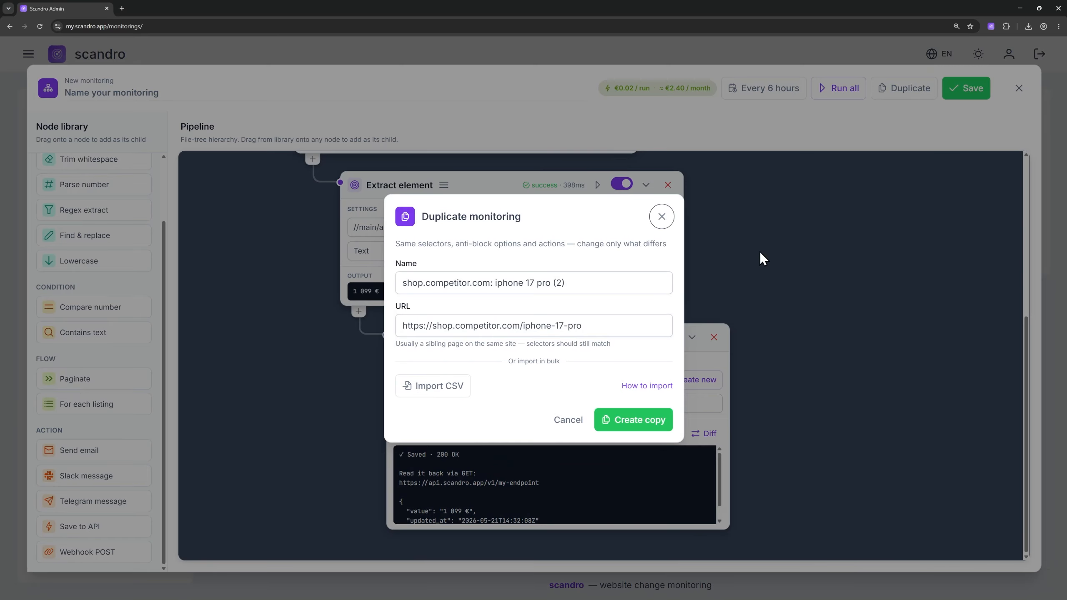
pyautogui.click(595, 290)
pyautogui.press('BackSpace')
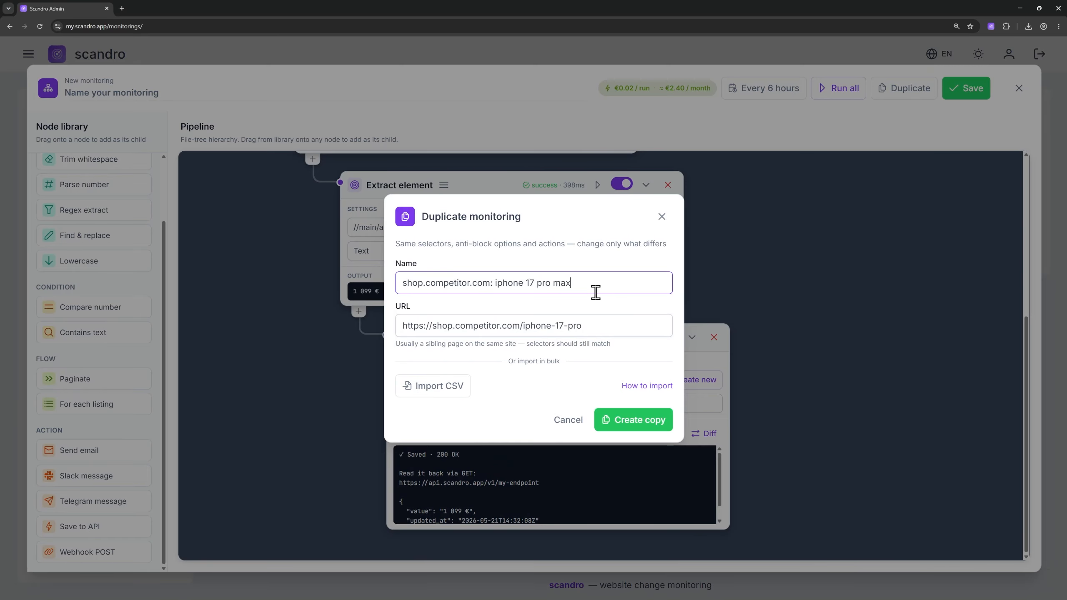
pyautogui.click(591, 324)
pyautogui.write('-max')
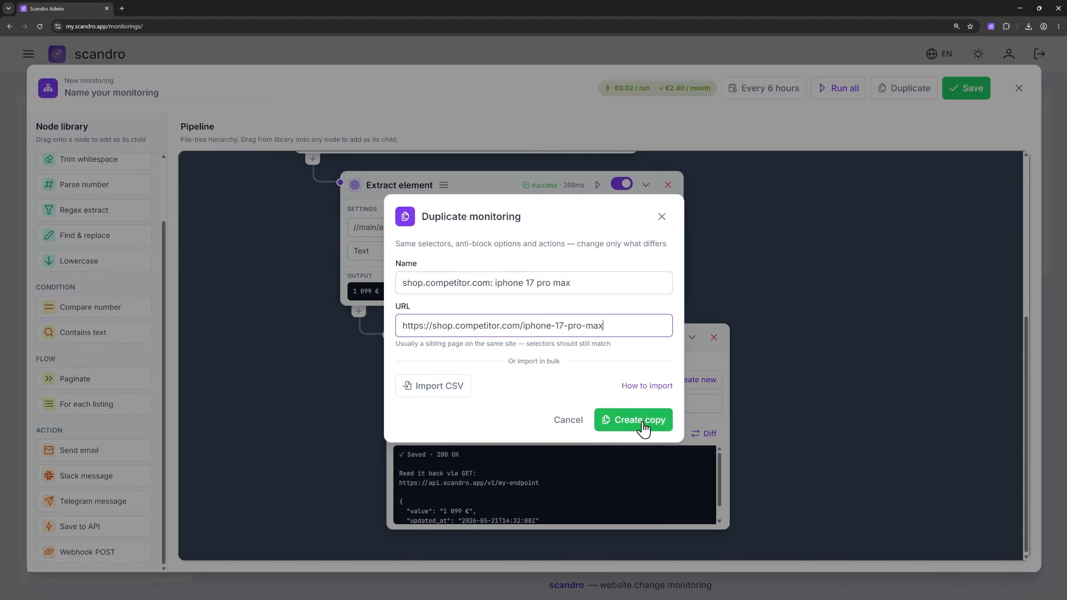
pyautogui.click(643, 420)
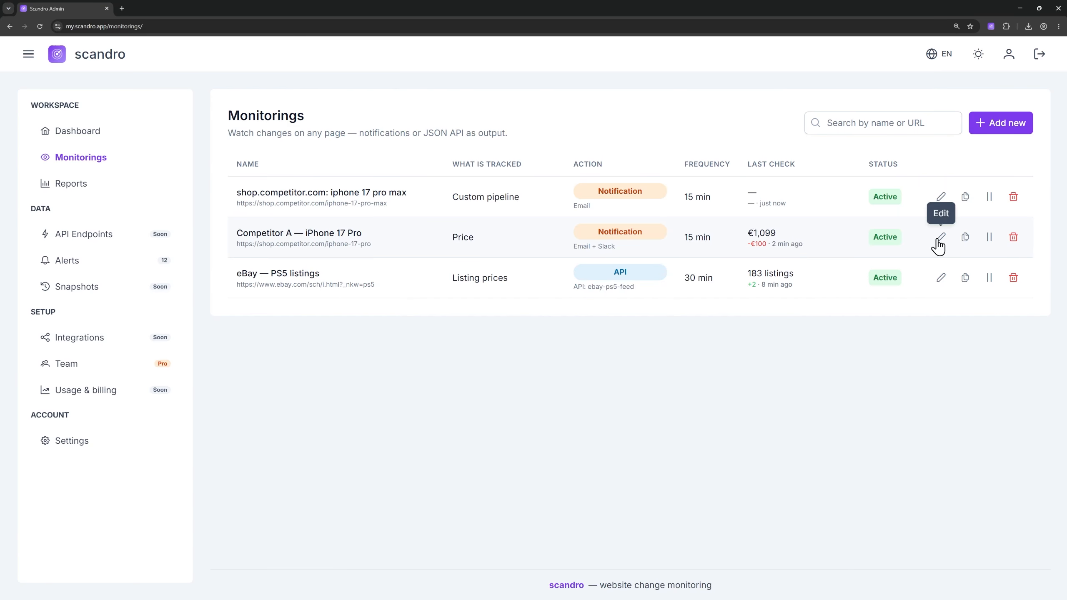
# Toggle and re-run Competitor A — iPhone 17 Pro's Send email step, then review its €1,099 (−€100) price change.
pyautogui.click(940, 237)
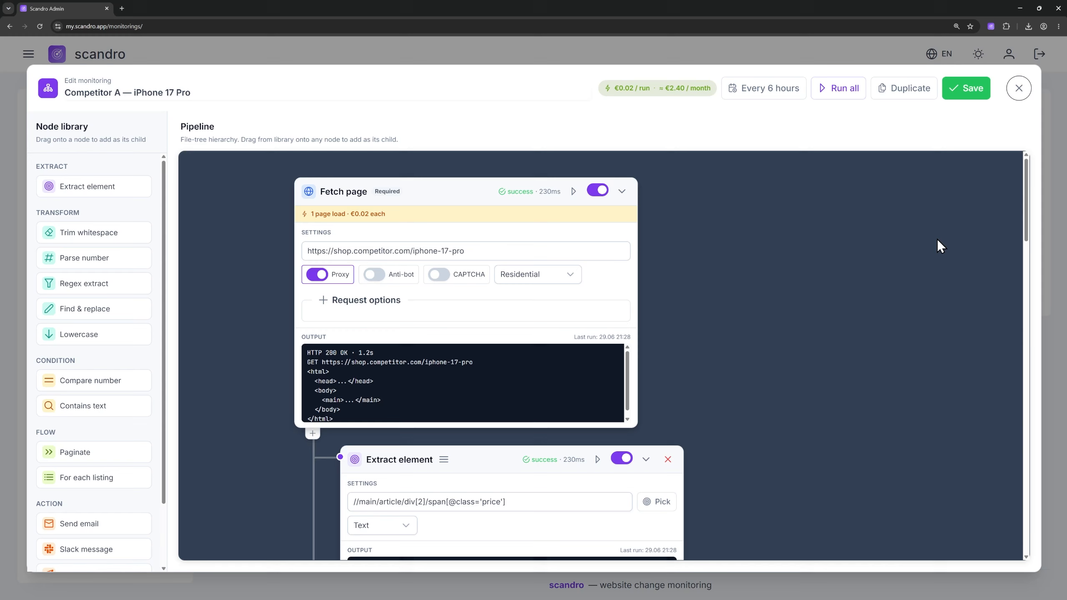
pyautogui.moveTo(1026, 208); pyautogui.dragTo(1036, 329)
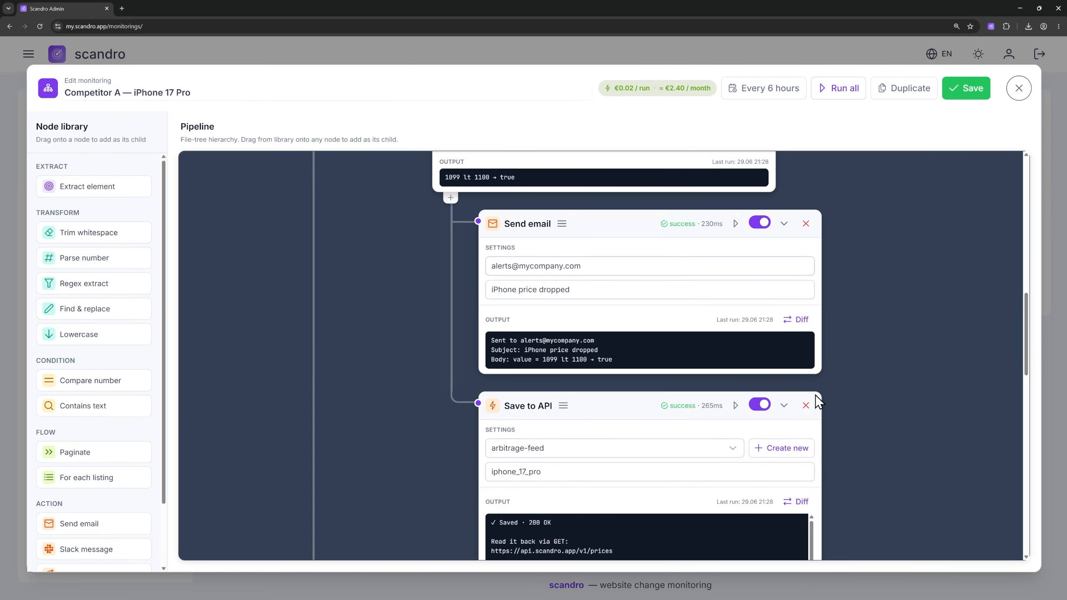
pyautogui.moveTo(1027, 331)
pyautogui.mouseDown()
pyautogui.moveTo(1027, 445)
pyautogui.moveTo(1034, 310)
pyautogui.mouseUp()
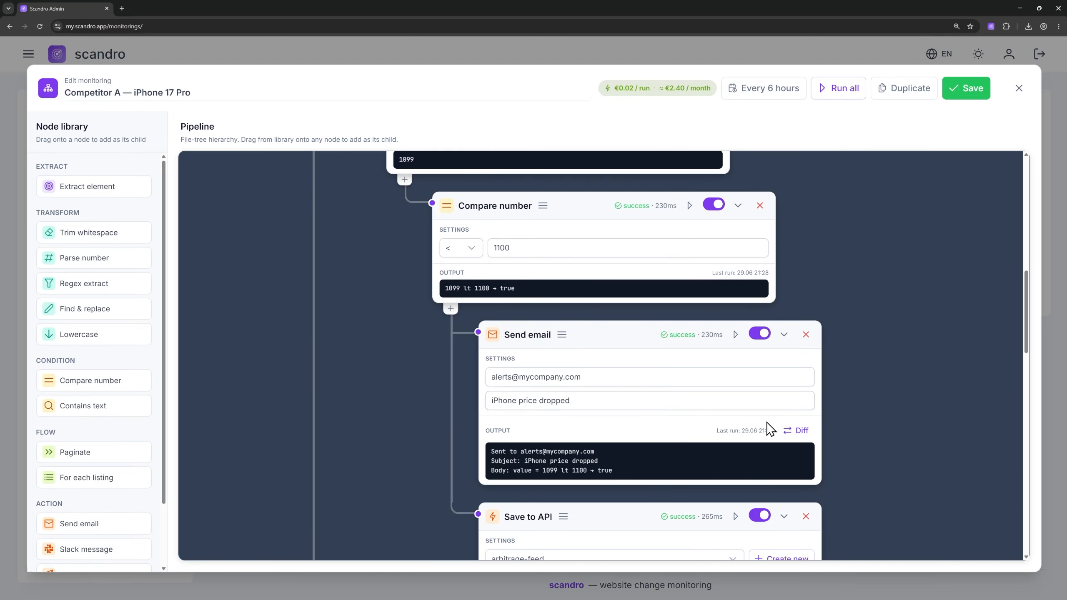
pyautogui.click(756, 336)
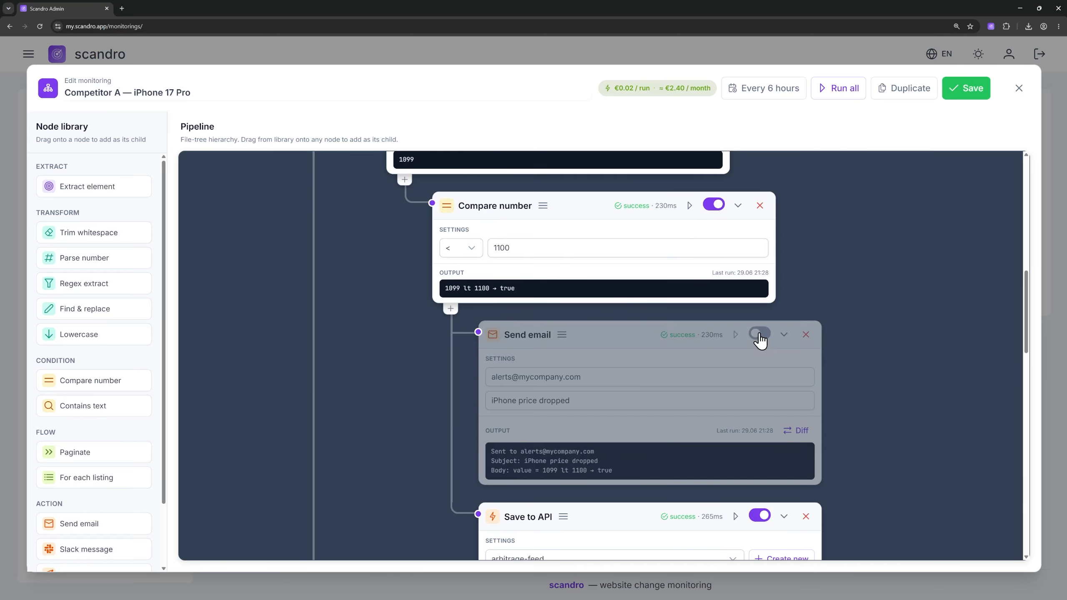
pyautogui.click(759, 337)
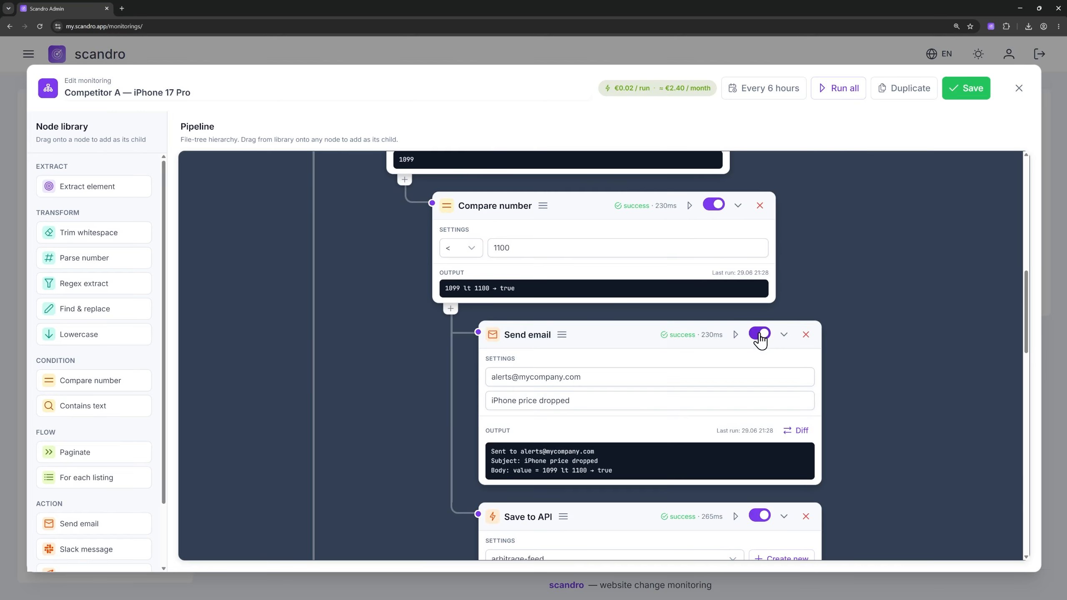
pyautogui.click(735, 335)
pyautogui.click(801, 433)
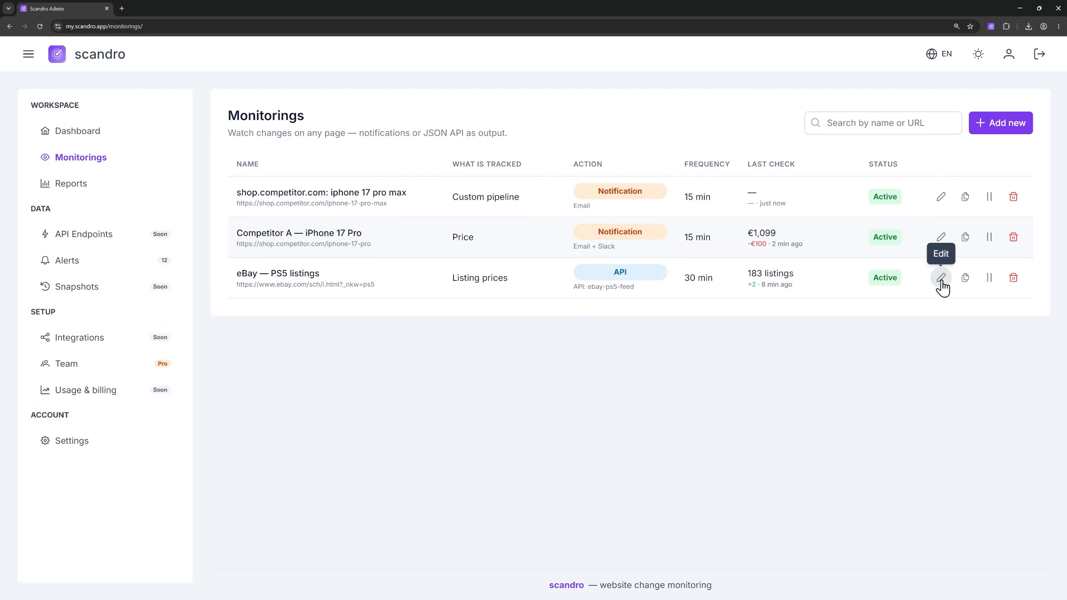
# Set the eBay — PS5 listings pagination to the shop page's Next page link.
pyautogui.click(942, 279)
pyautogui.scroll(-4, 677, 271)
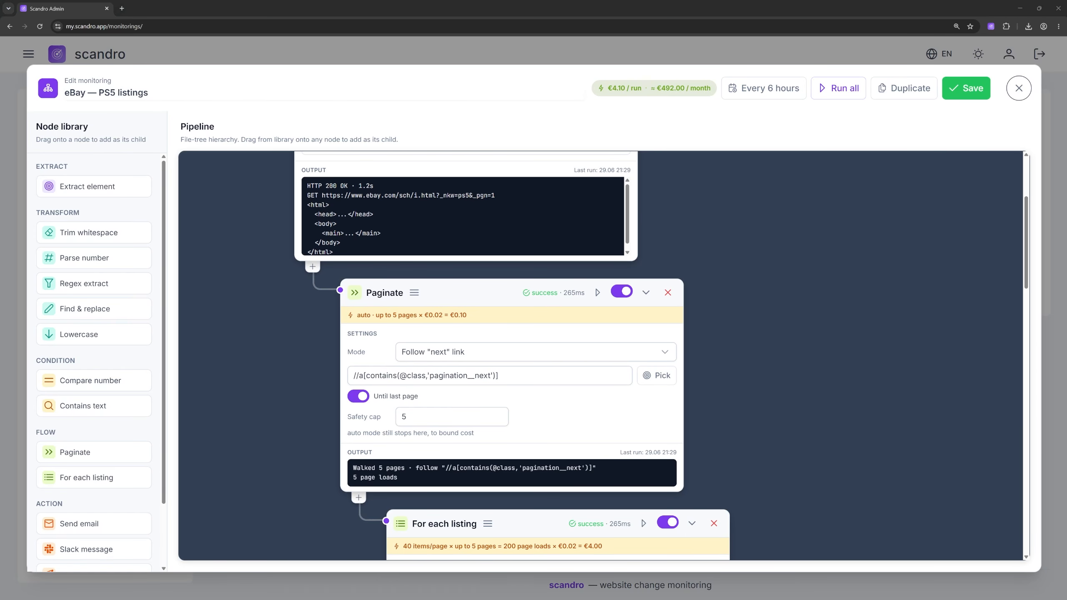
pyautogui.click(658, 376)
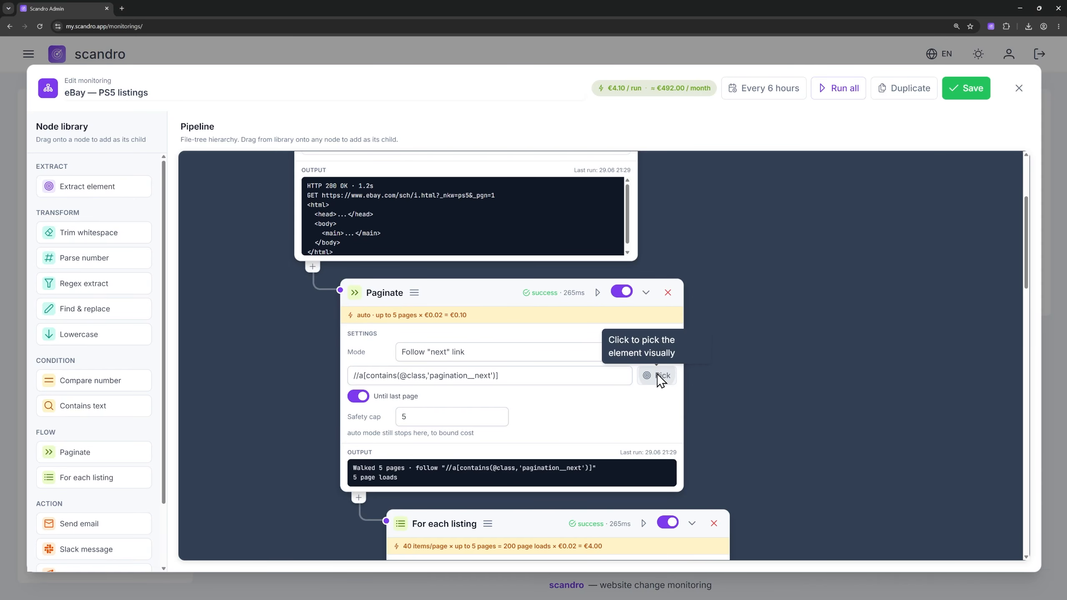
pyautogui.scroll(-5, 836, 386)
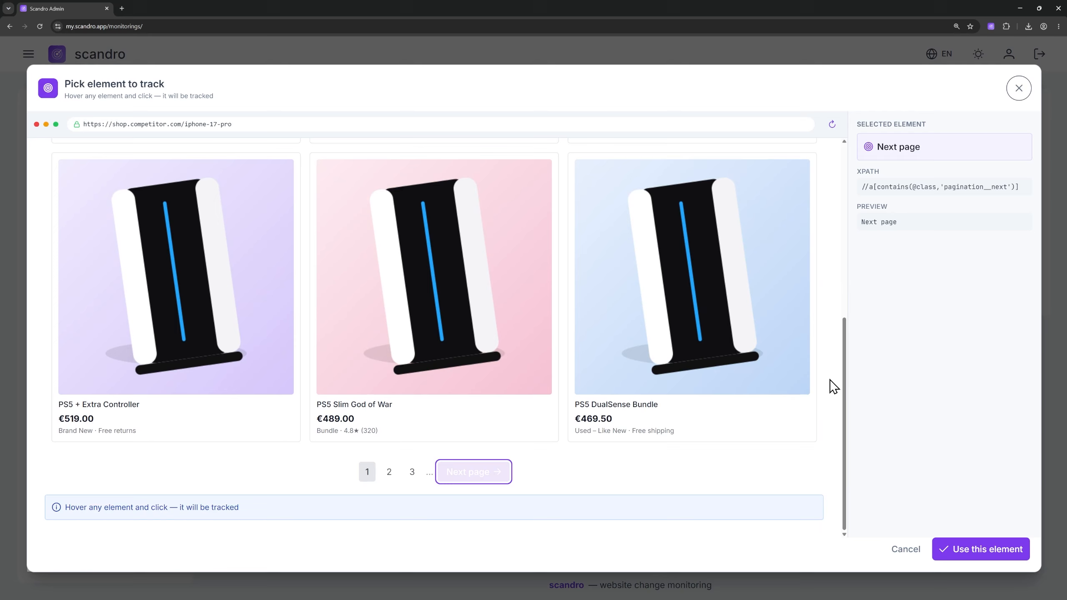
pyautogui.click(501, 478)
# Pick the listing container as the loop Container and a single listing as its Item.
pyautogui.scroll(-2, 1025, 307)
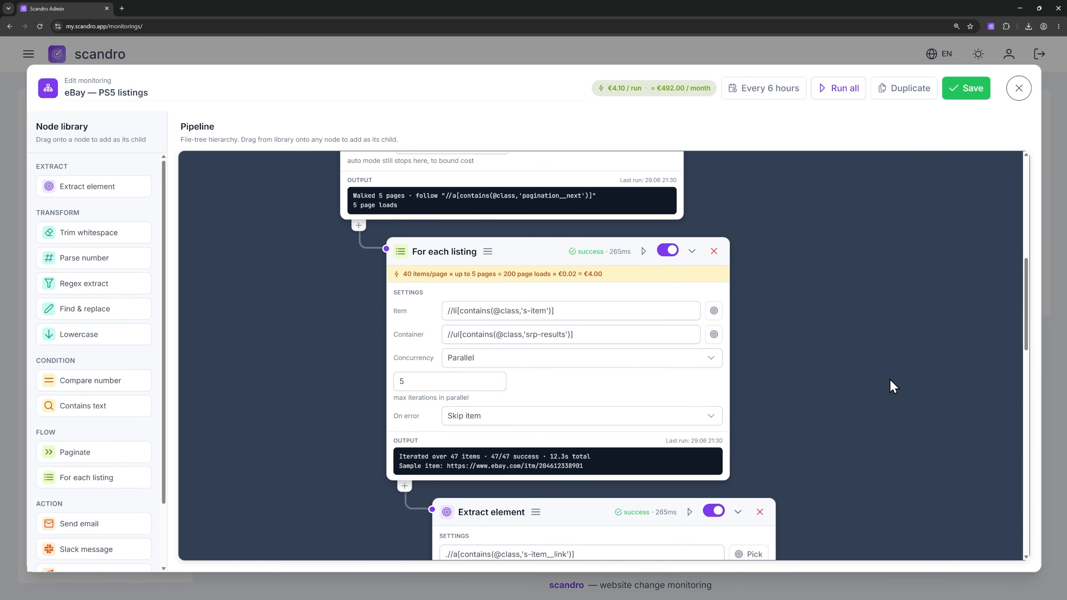
pyautogui.click(715, 338)
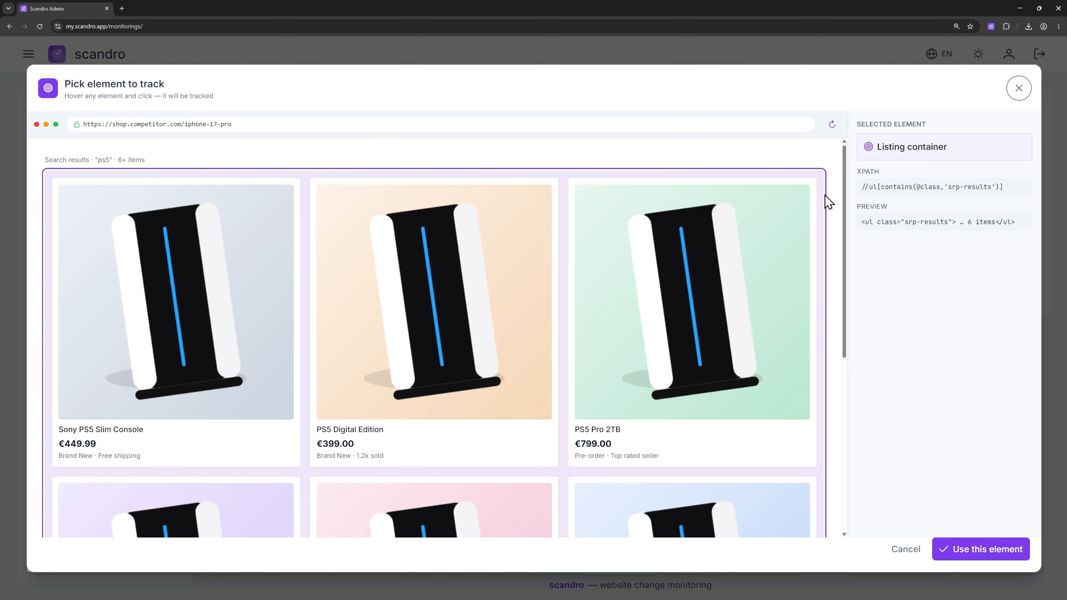
pyautogui.click(968, 542)
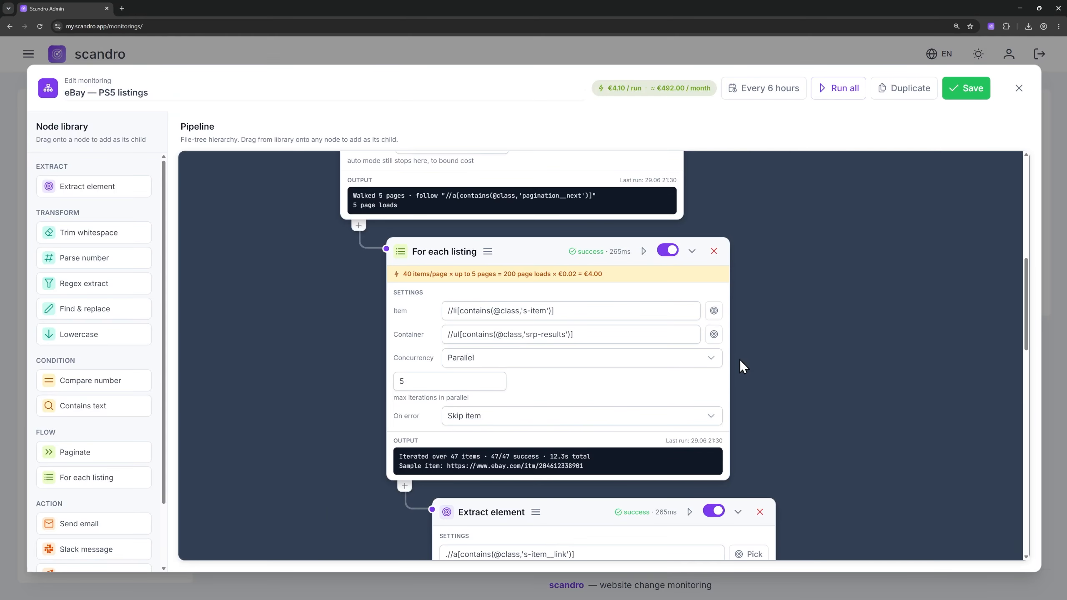
pyautogui.click(715, 314)
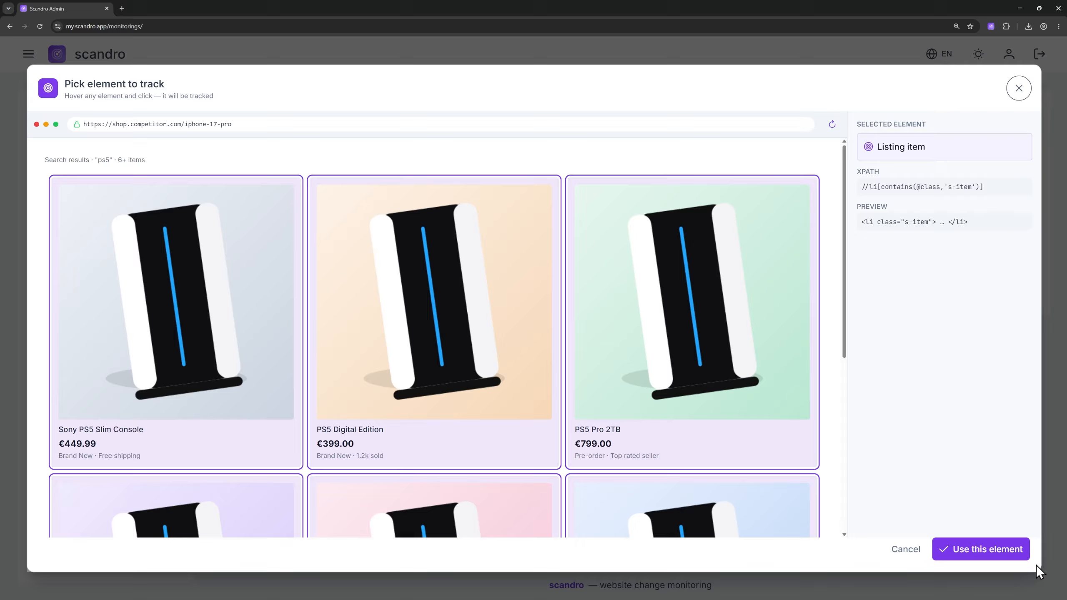
pyautogui.click(1024, 554)
pyautogui.scroll(-4, 797, 400)
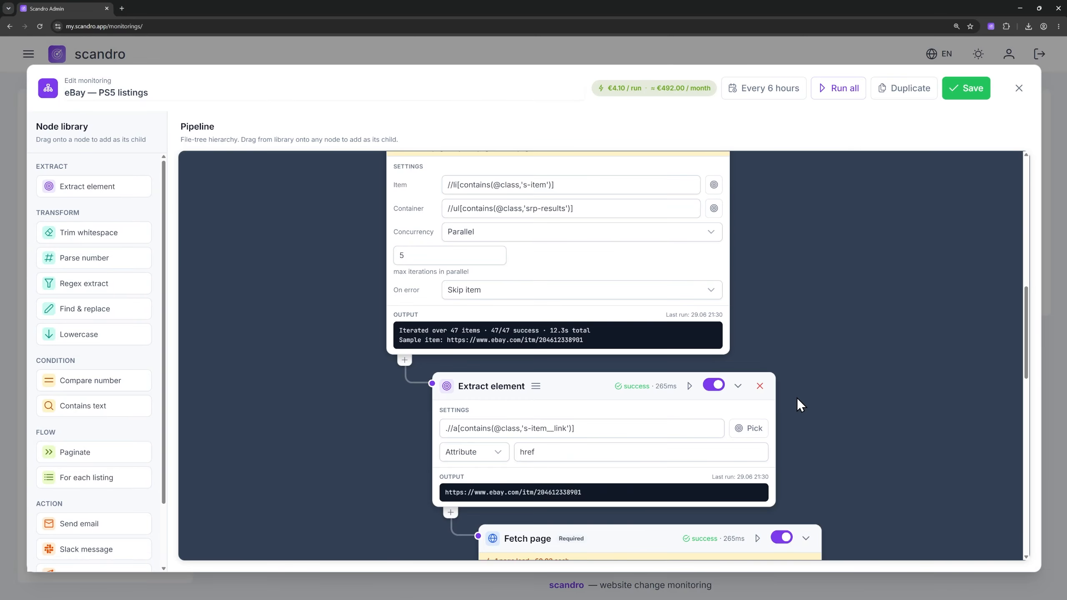
pyautogui.scroll(-3, 797, 399)
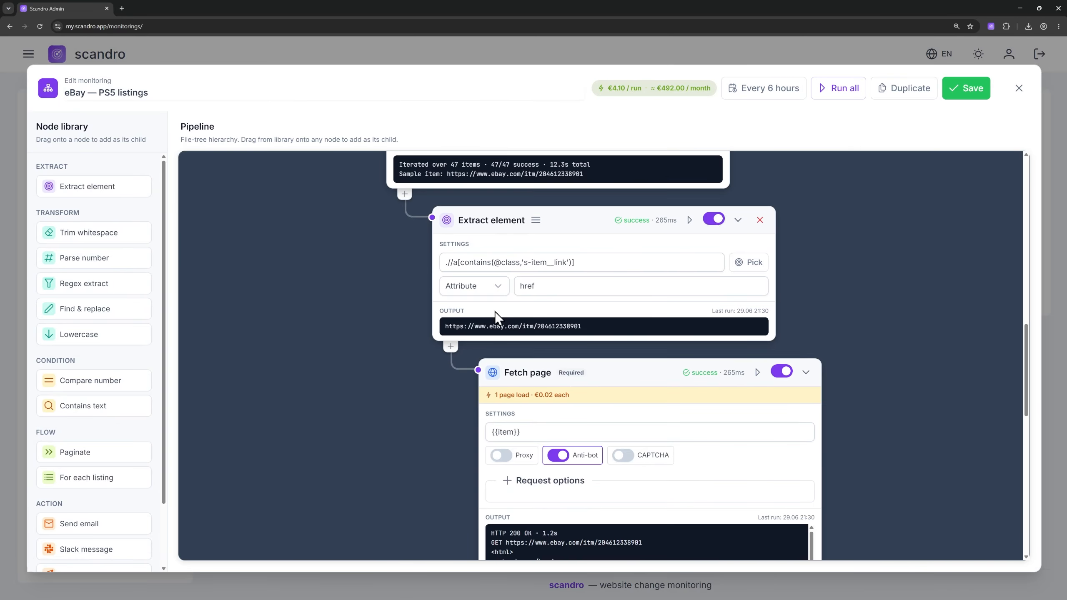
pyautogui.moveTo(1026, 341); pyautogui.dragTo(1030, 496)
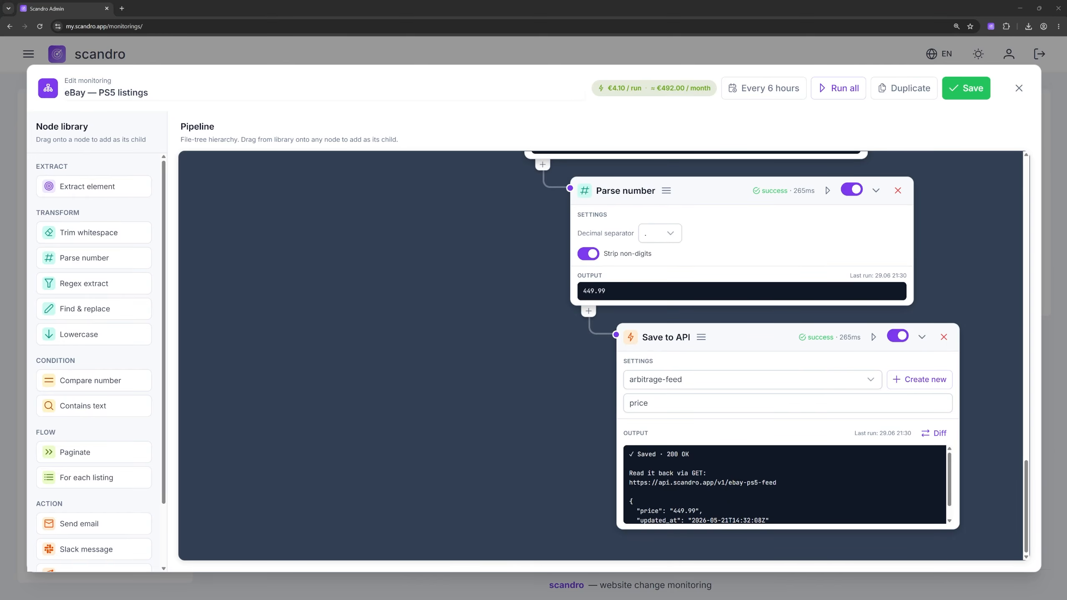
pyautogui.moveTo(1027, 466); pyautogui.dragTo(1018, 310)
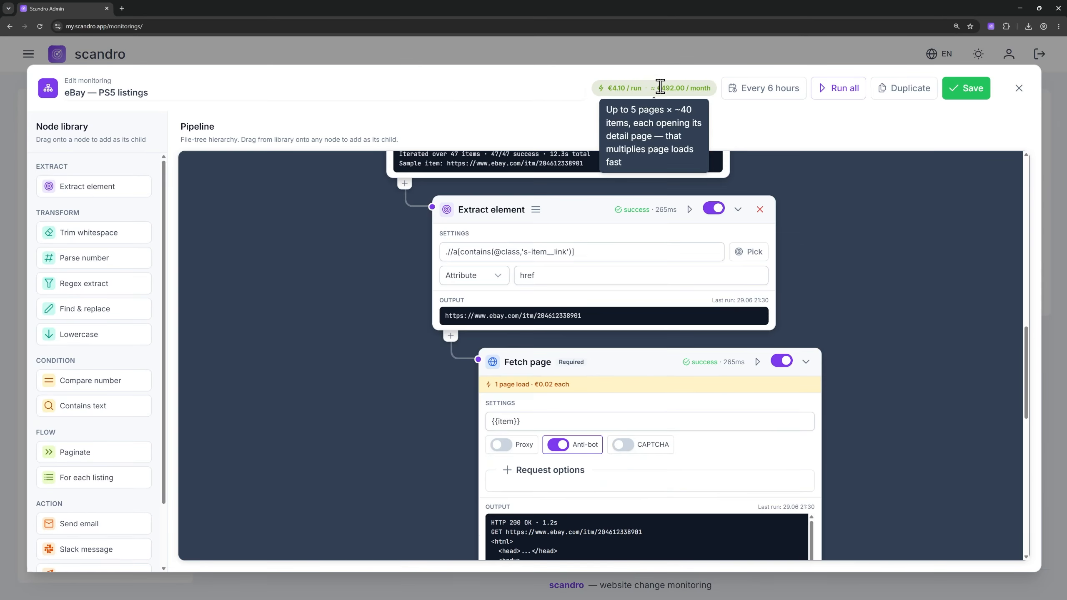
pyautogui.scroll(10, 331, 270)
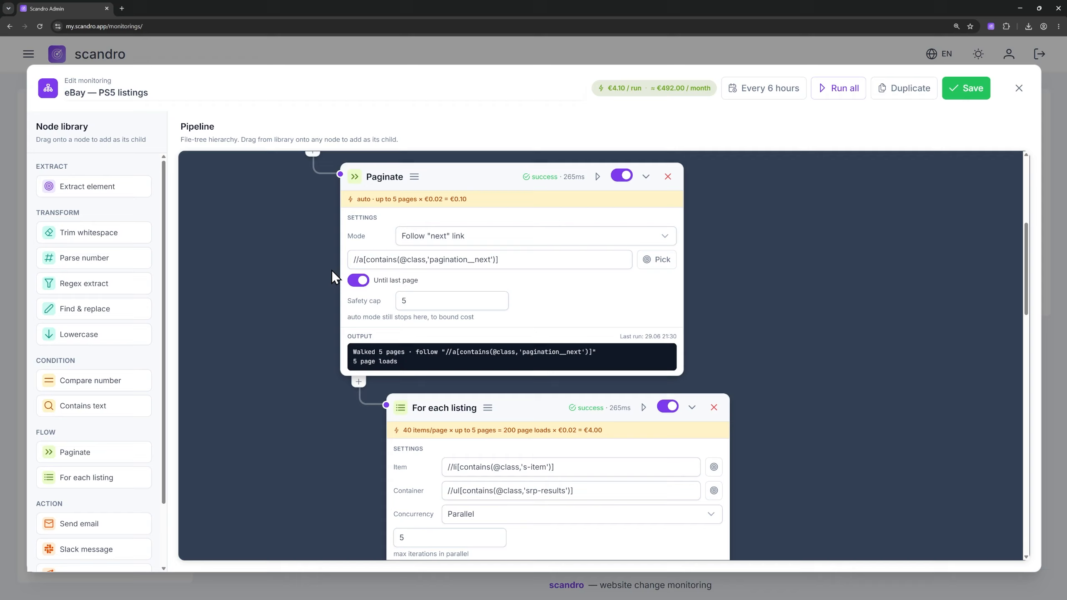
pyautogui.scroll(-3, 332, 223)
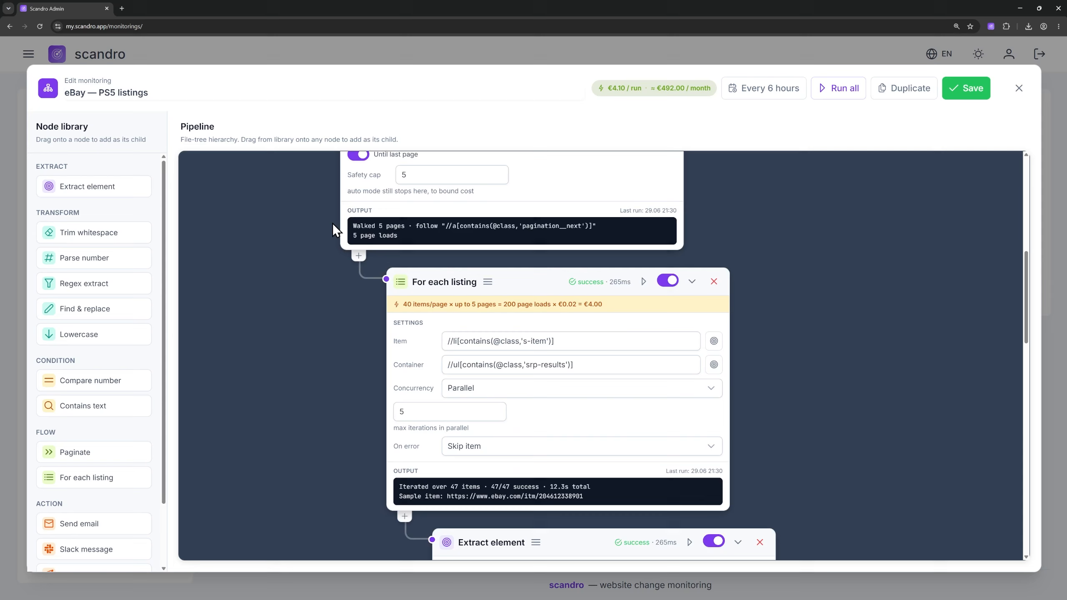
pyautogui.scroll(-1, 332, 224)
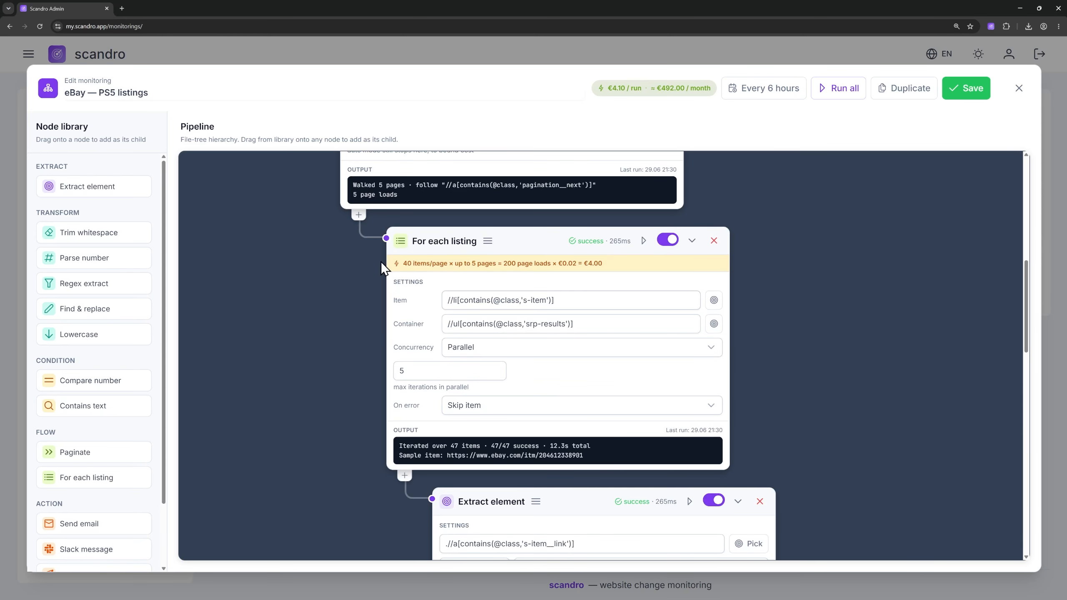
pyautogui.scroll(-4, 621, 265)
pyautogui.scroll(-1, 621, 265)
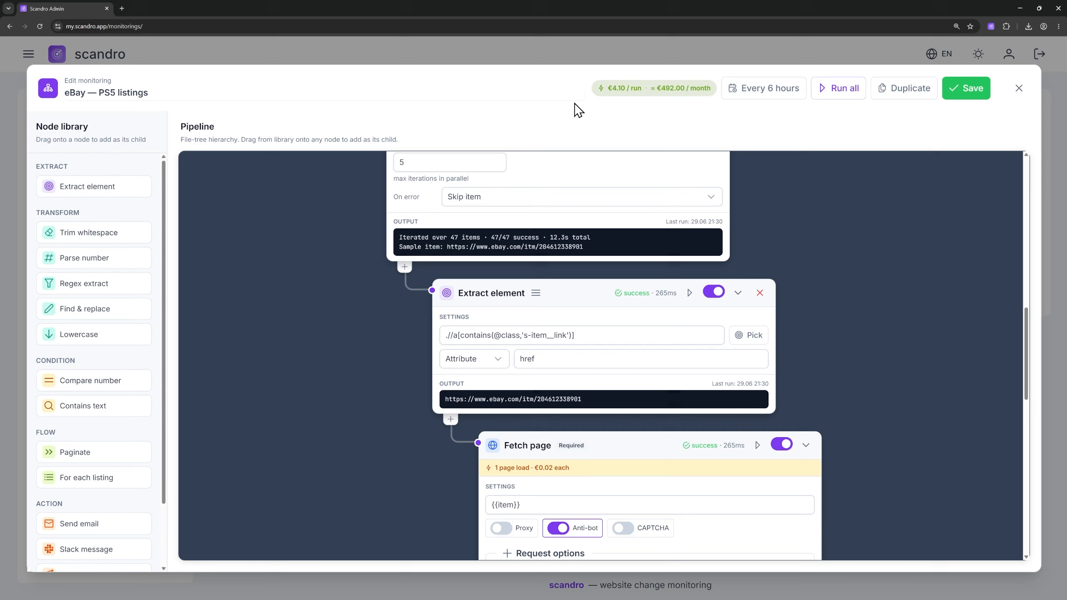
pyautogui.moveTo(642, 91)
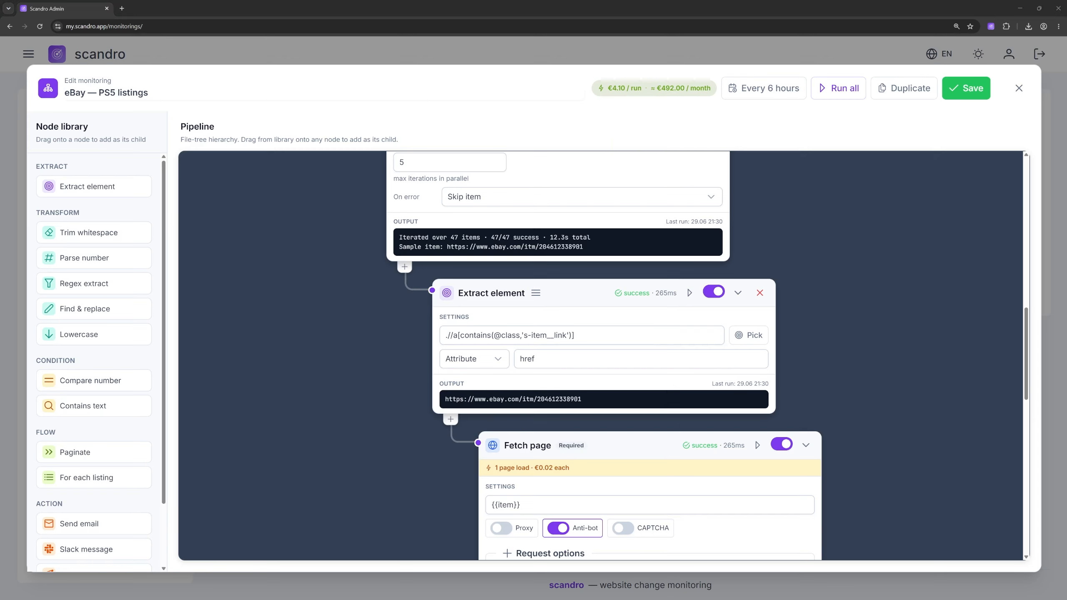
# Create a new monitoring on the Acer Iconia test page tracking its $96.99 price.
pyautogui.click(1019, 88)
pyautogui.click(1011, 124)
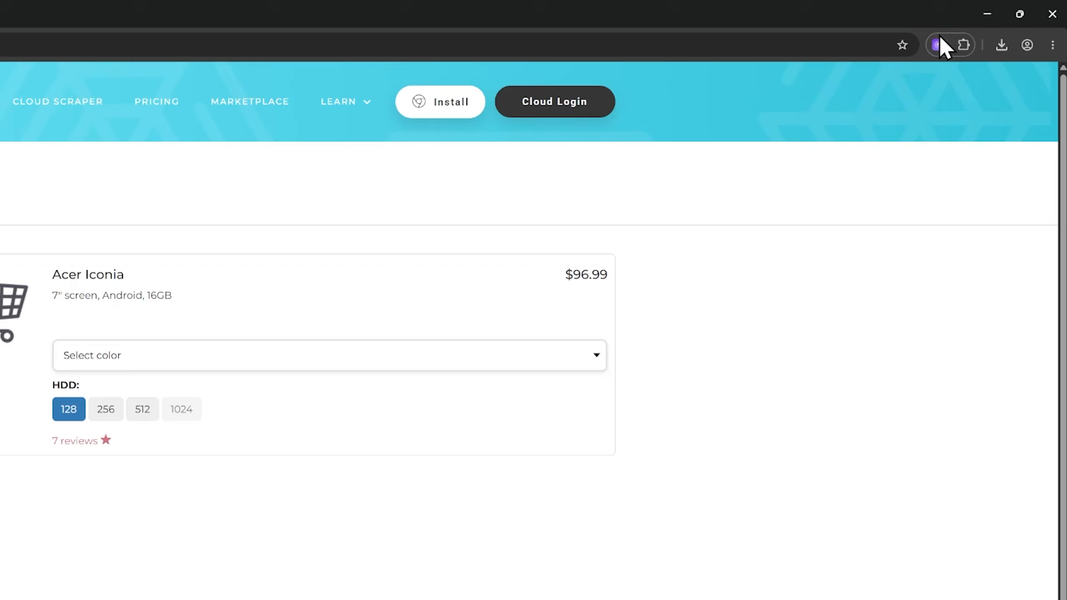
pyautogui.click(991, 25)
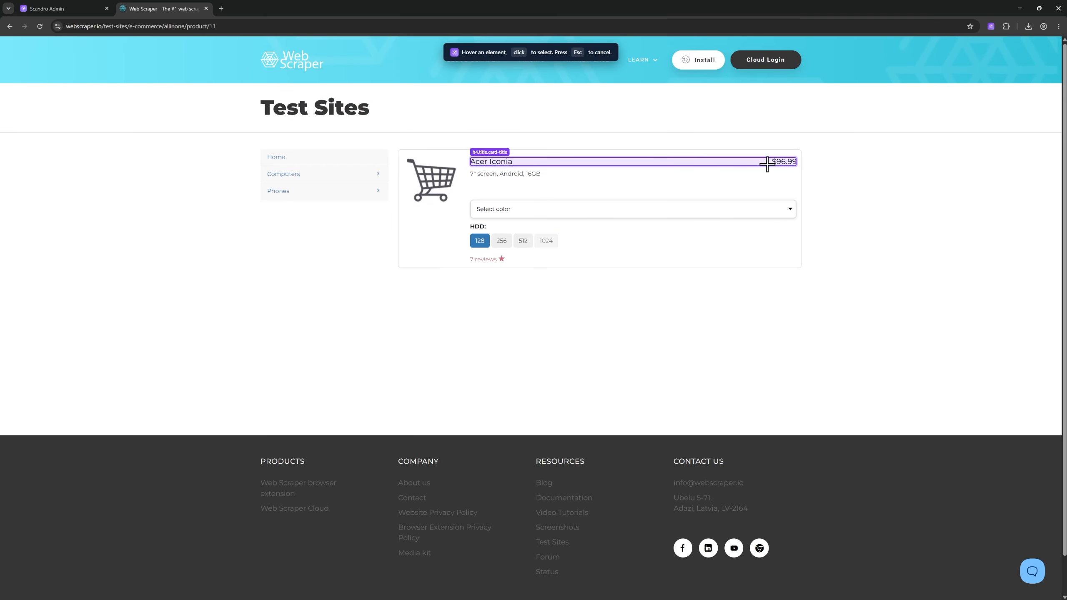
pyautogui.click(777, 162)
pyautogui.click(609, 387)
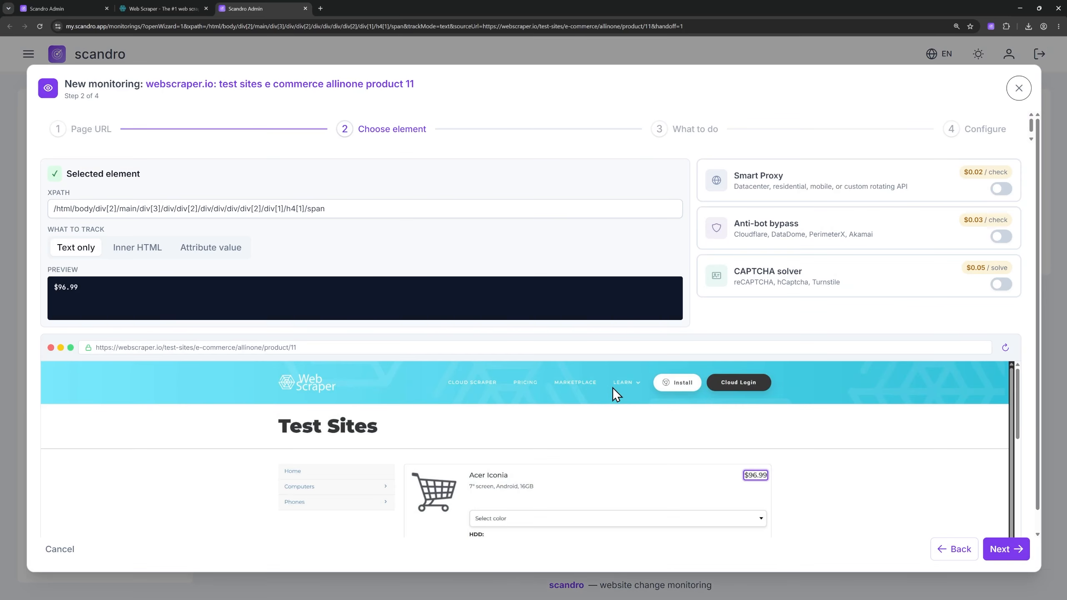
# Go back to the Page URL step and scroll through its request options.
pyautogui.click(954, 549)
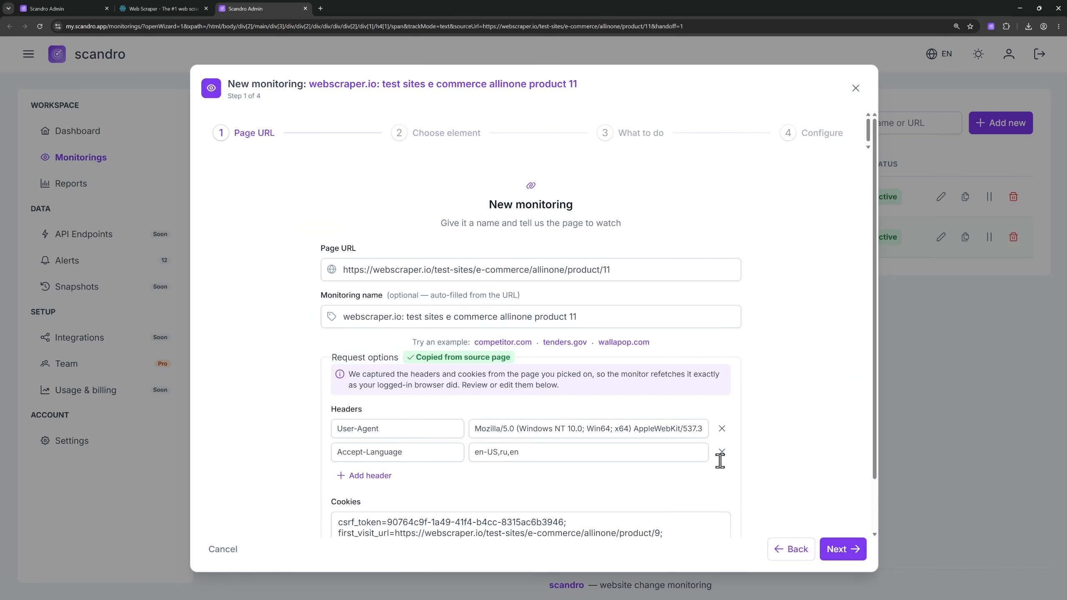
pyautogui.scroll(-1, 292, 347)
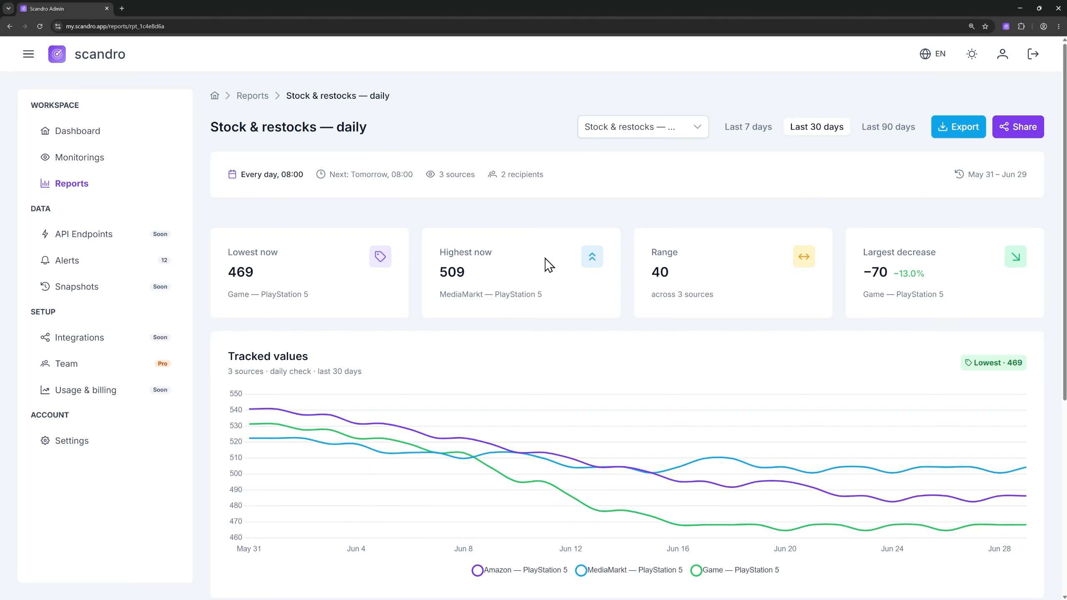
# Add Extract element under Fetch page, then submit an e-mail address for early access.
pyautogui.scroll(-5, 548, 265)
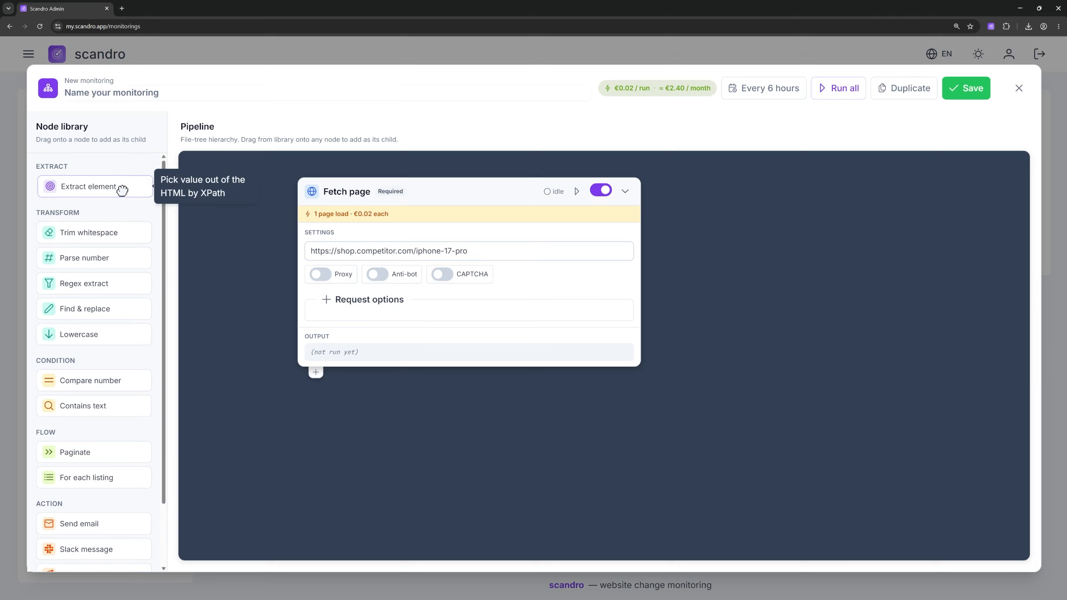
pyautogui.moveTo(119, 188); pyautogui.dragTo(445, 296)
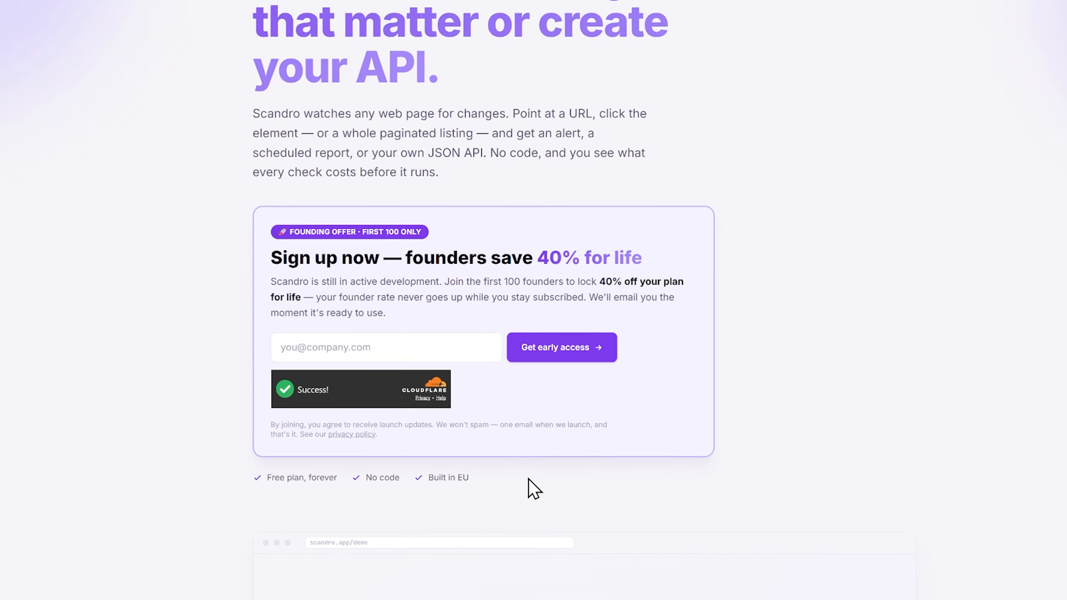
pyautogui.click(470, 348)
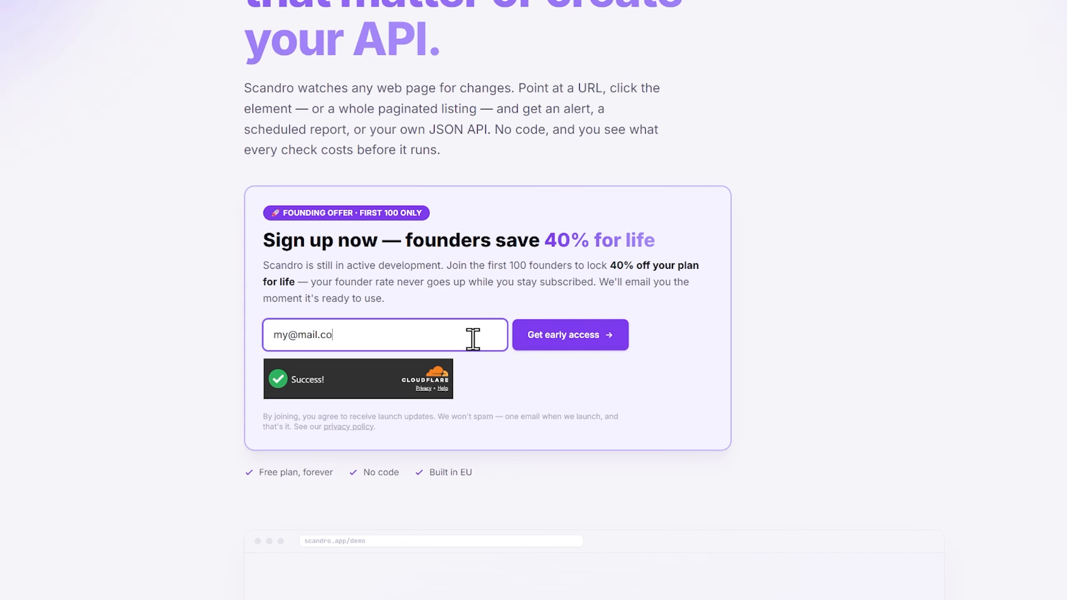
pyautogui.click(590, 341)
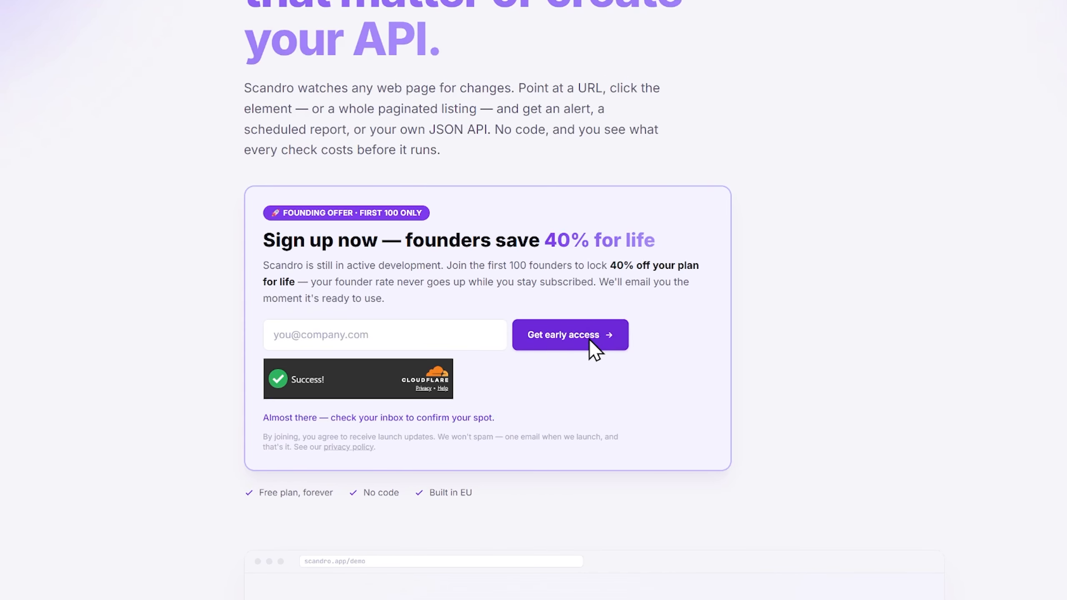